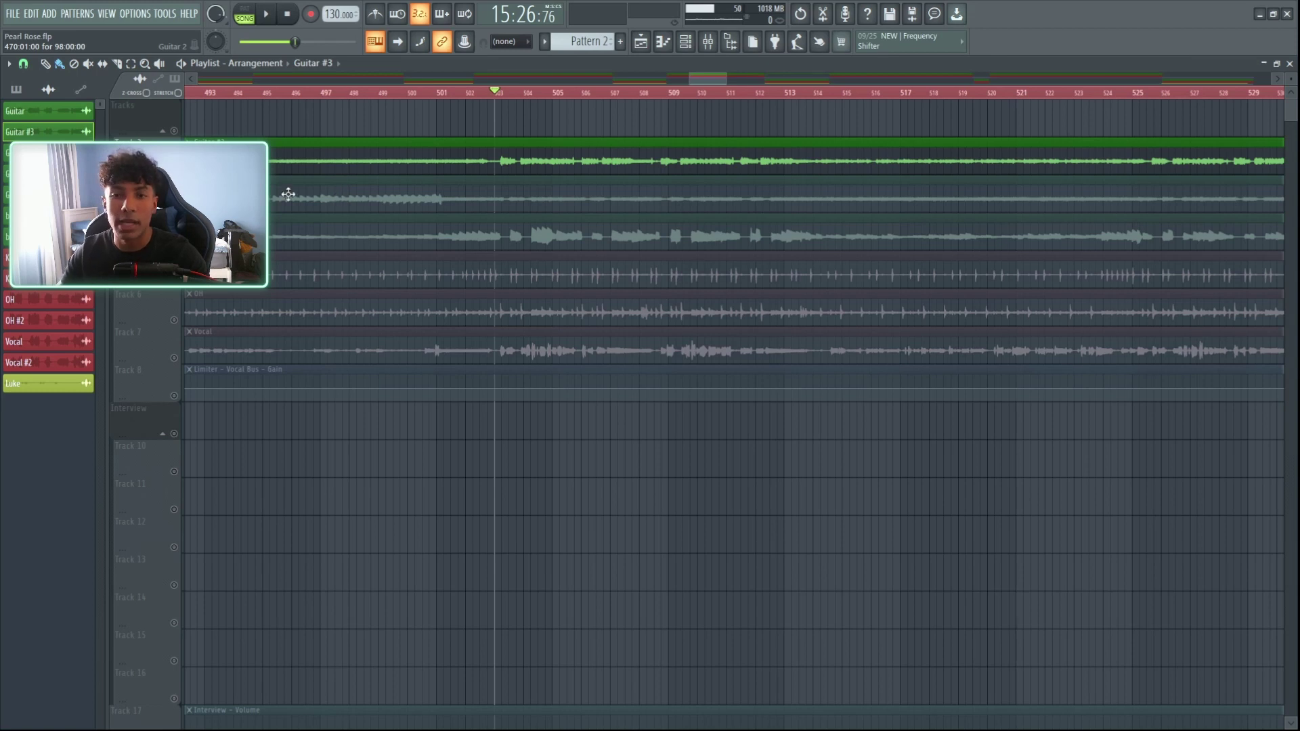
Play the full mix with the solo on the Guitar #3 track lifted, restoring the solo once playback is stopped
right_click(174, 169)
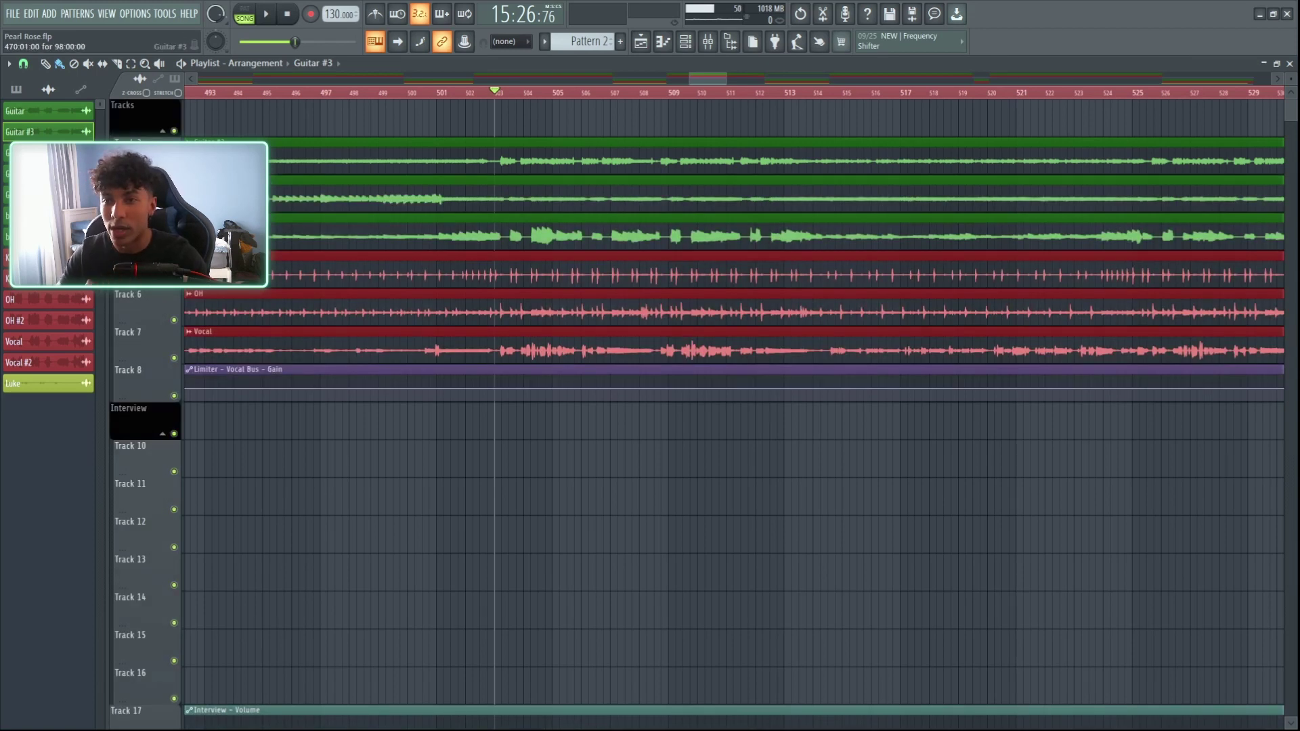
key(space)
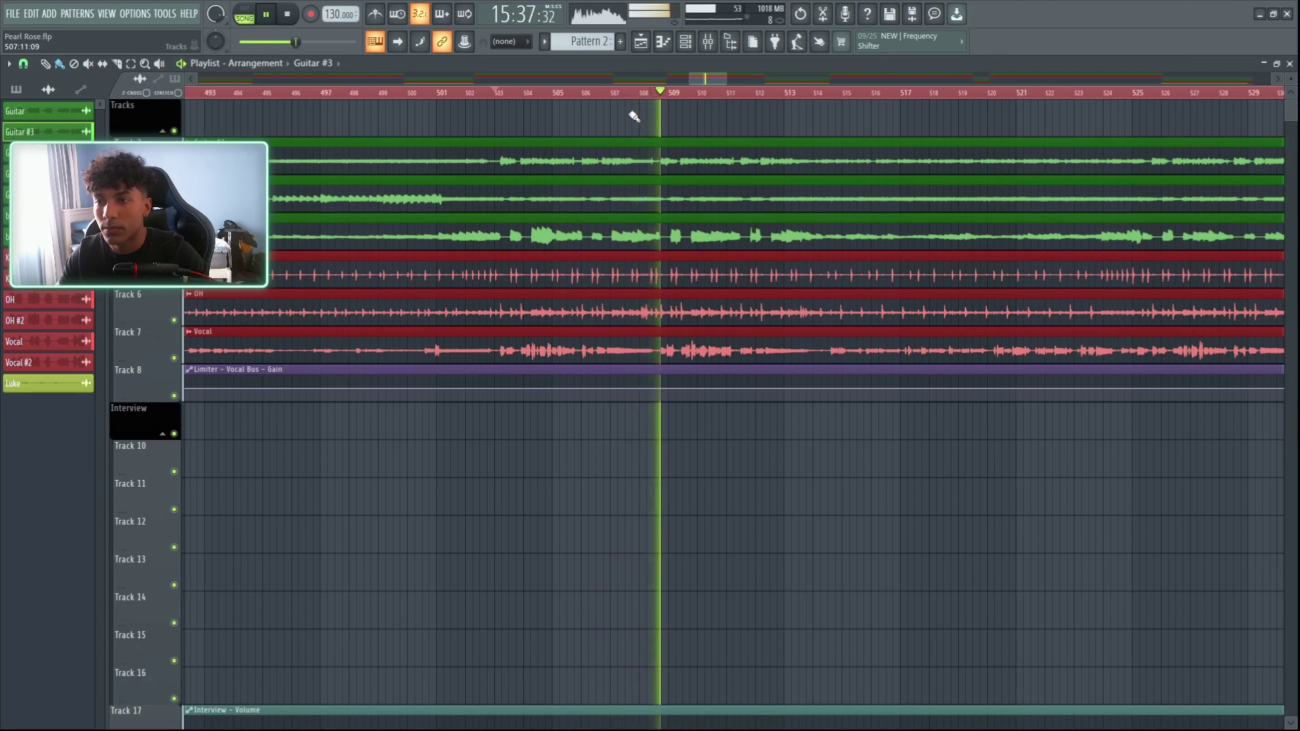
key(space)
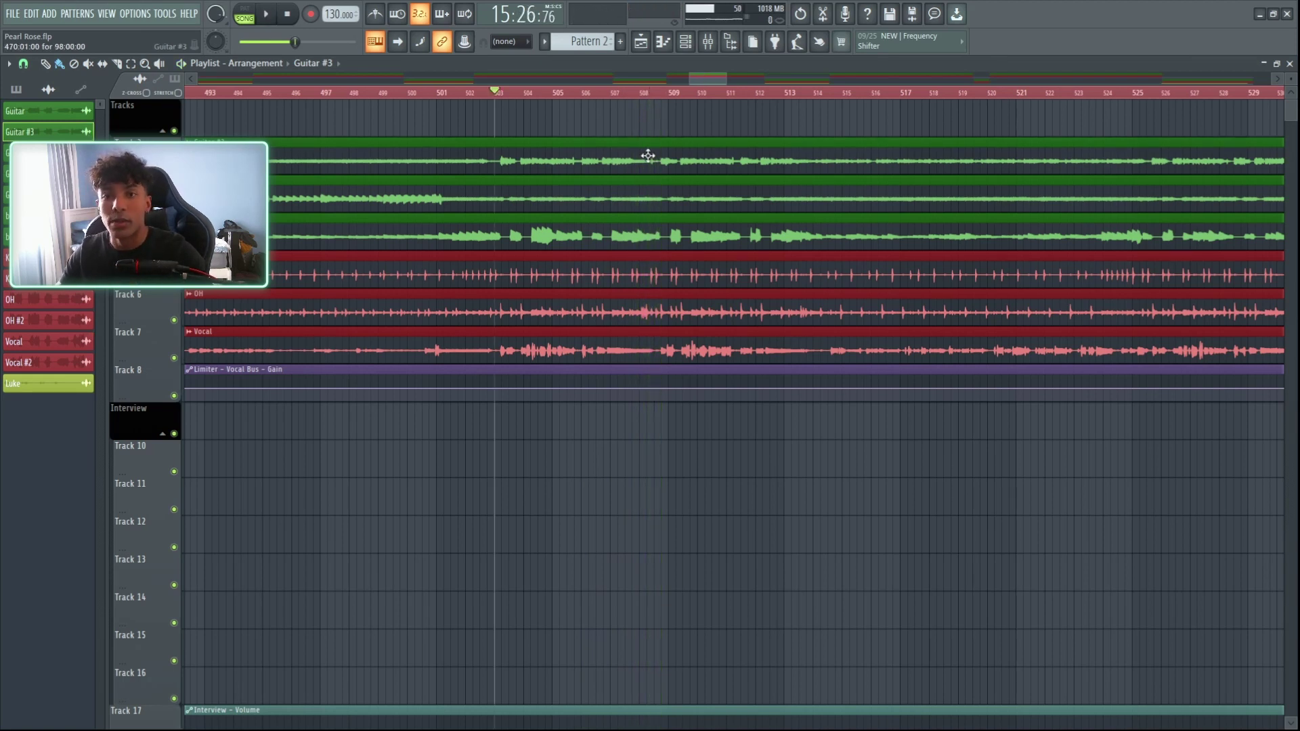
right_click(174, 169)
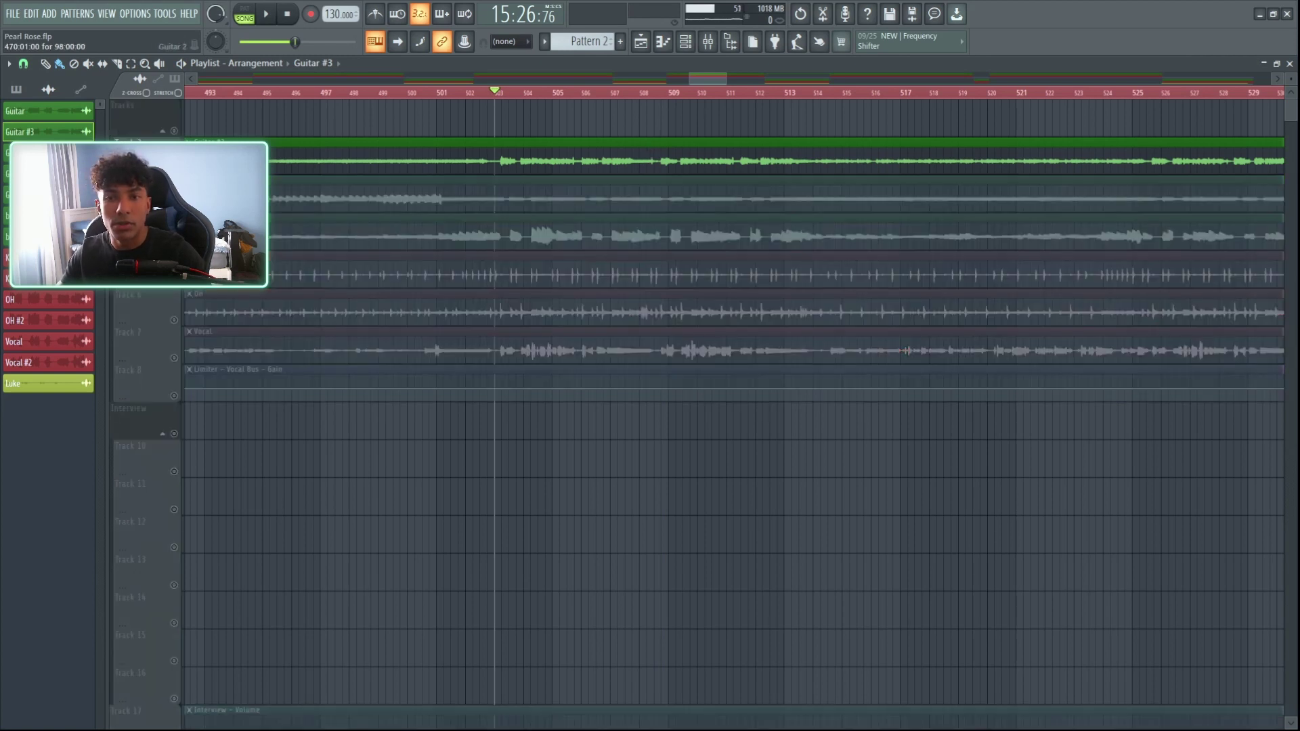
Route Guitar #3 to mixer insert 34 and create sends from it to inserts 35 and 36
key(F9)
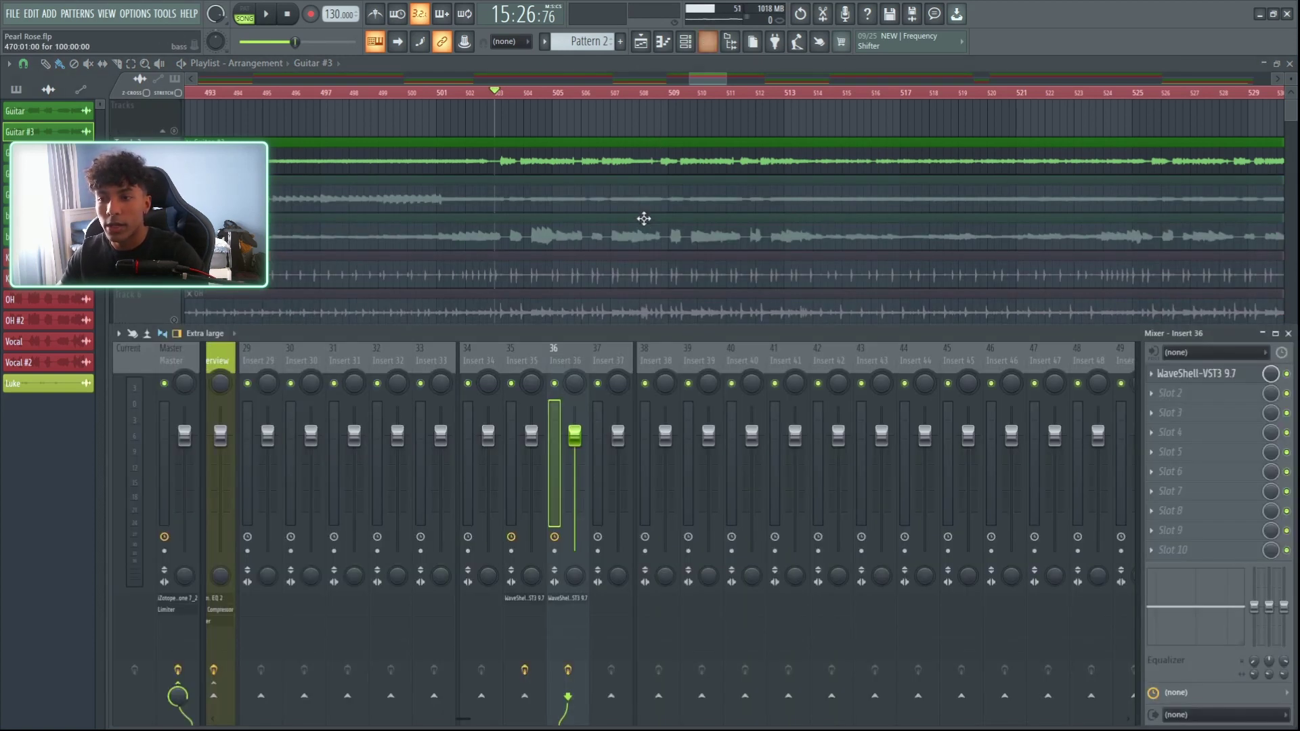
click(482, 353)
key(ctrl+l)
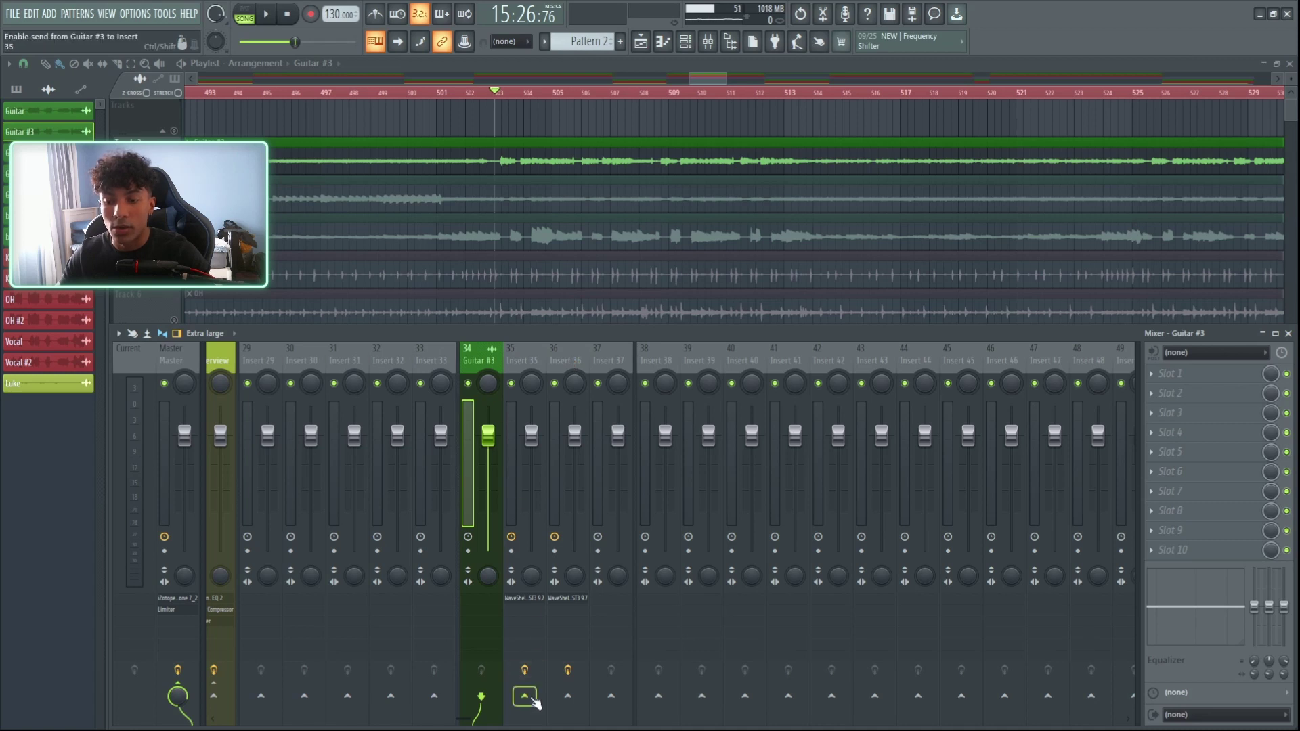
click(553, 688)
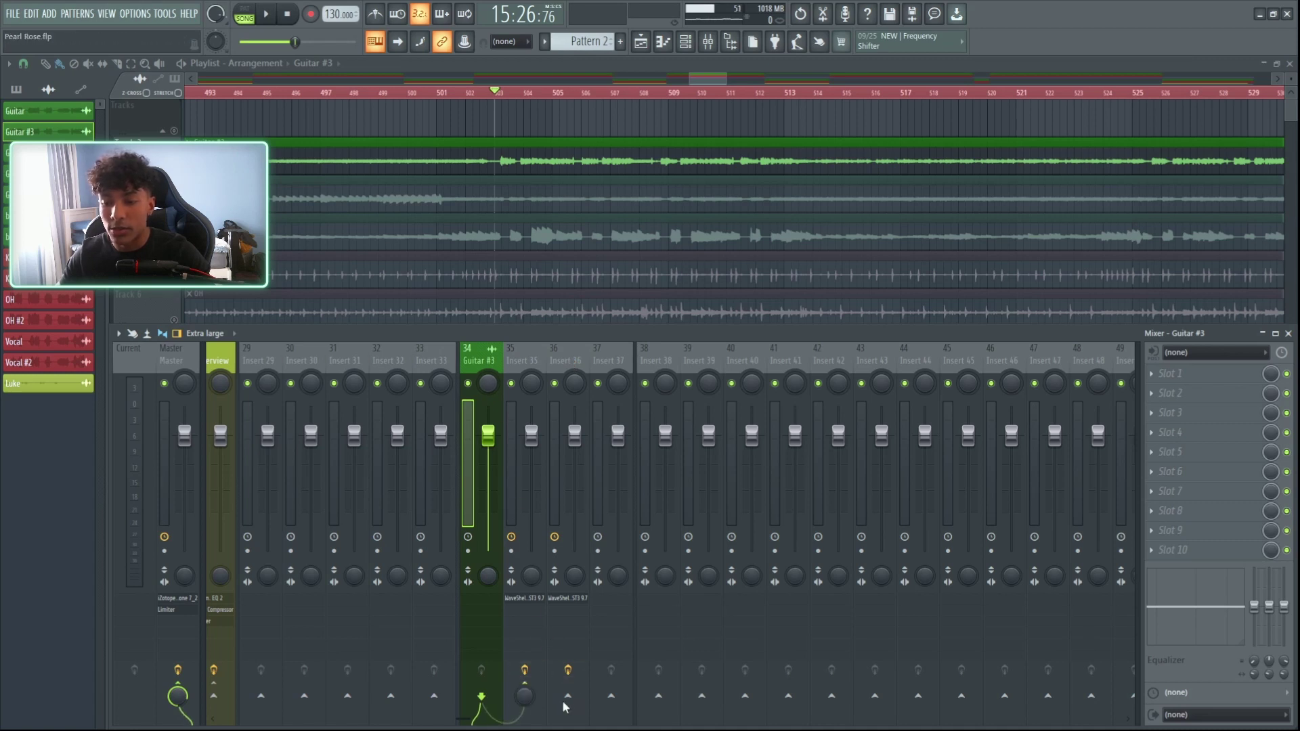
click(572, 700)
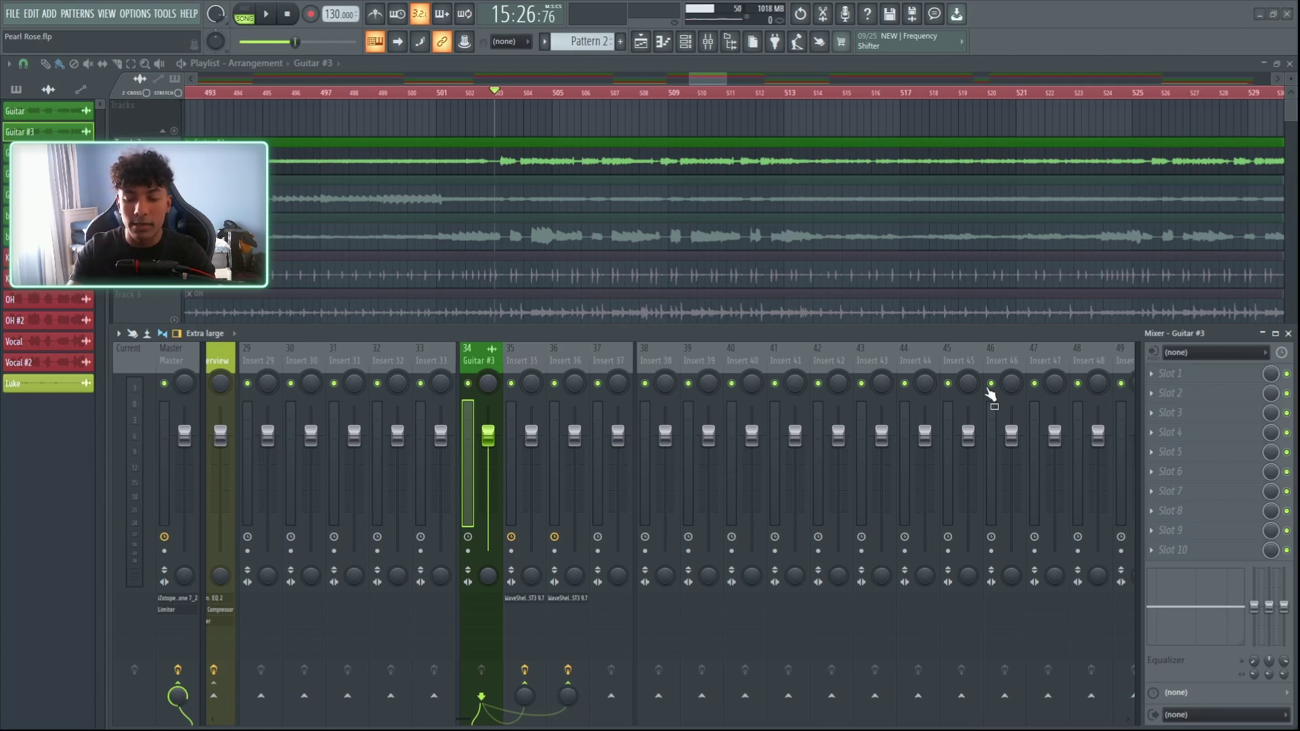
Add a Fruity send effect to each of the first two slots of the Guitar #3 mixer track
drag(987, 390, 1180, 373)
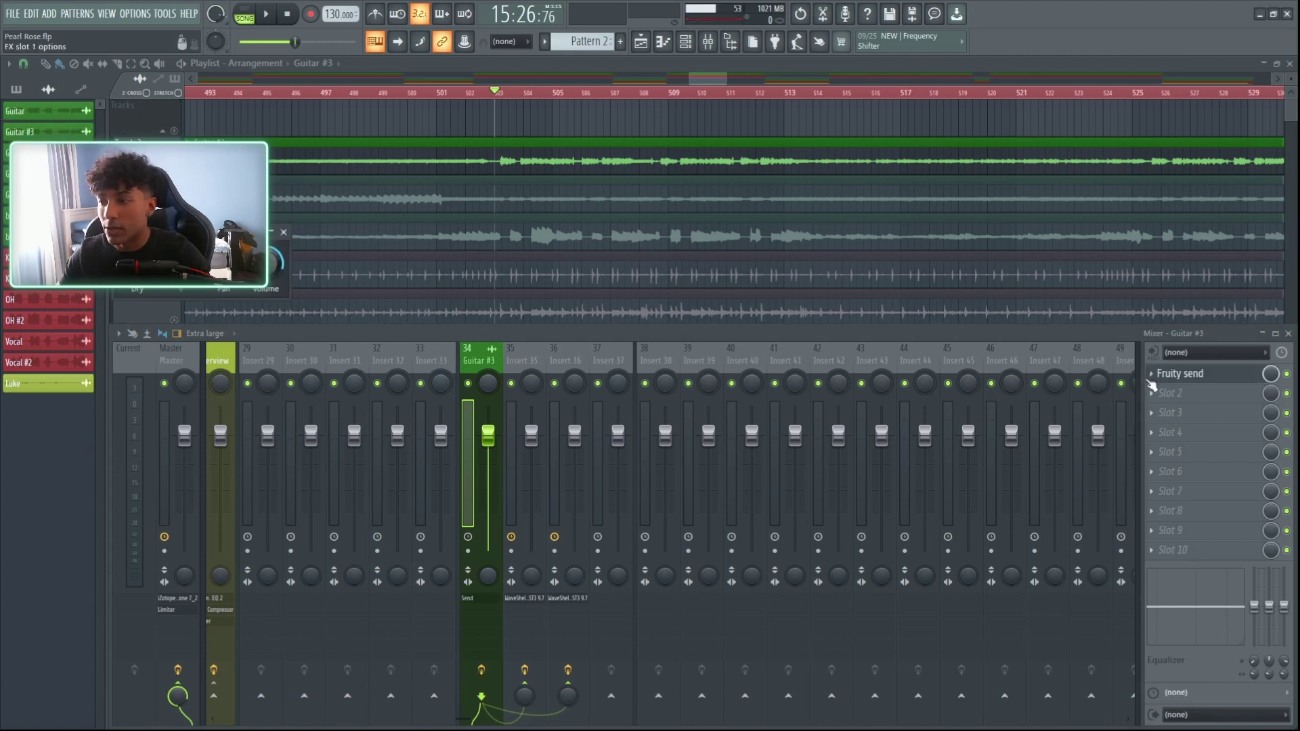
drag(1183, 451, 1187, 392)
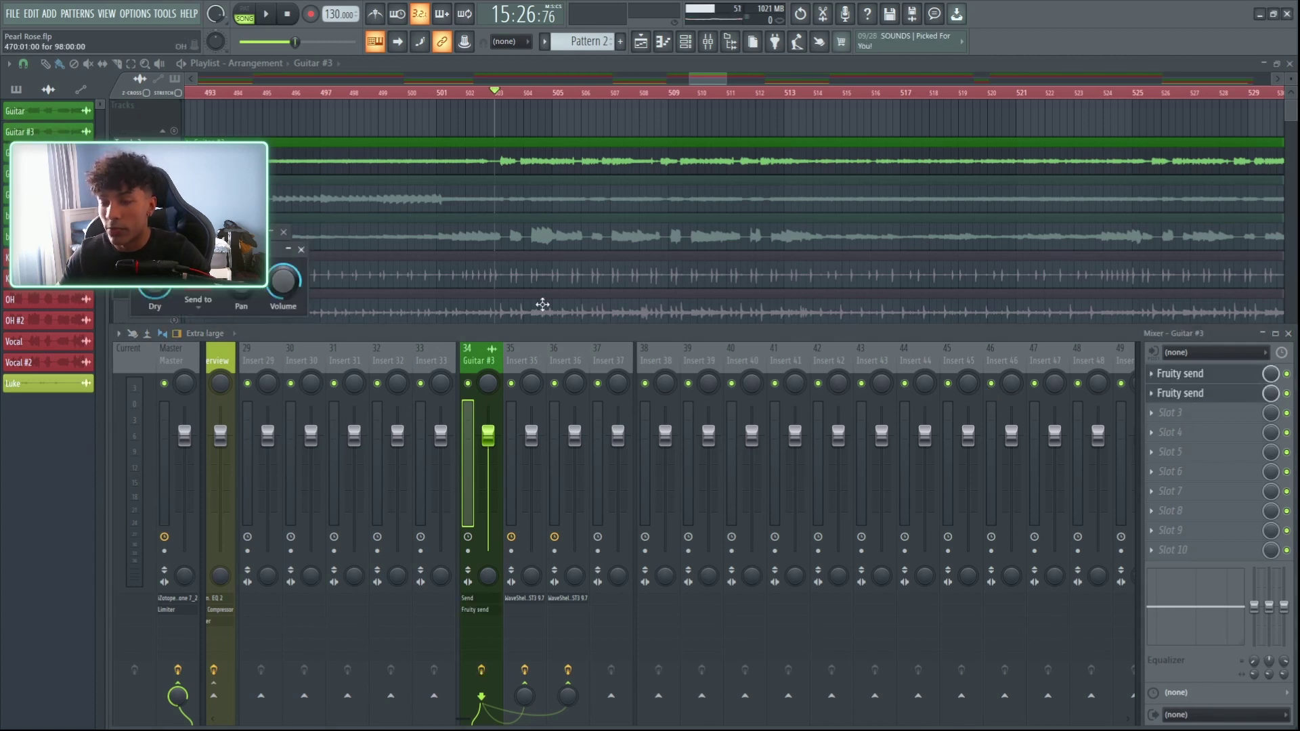
click(304, 252)
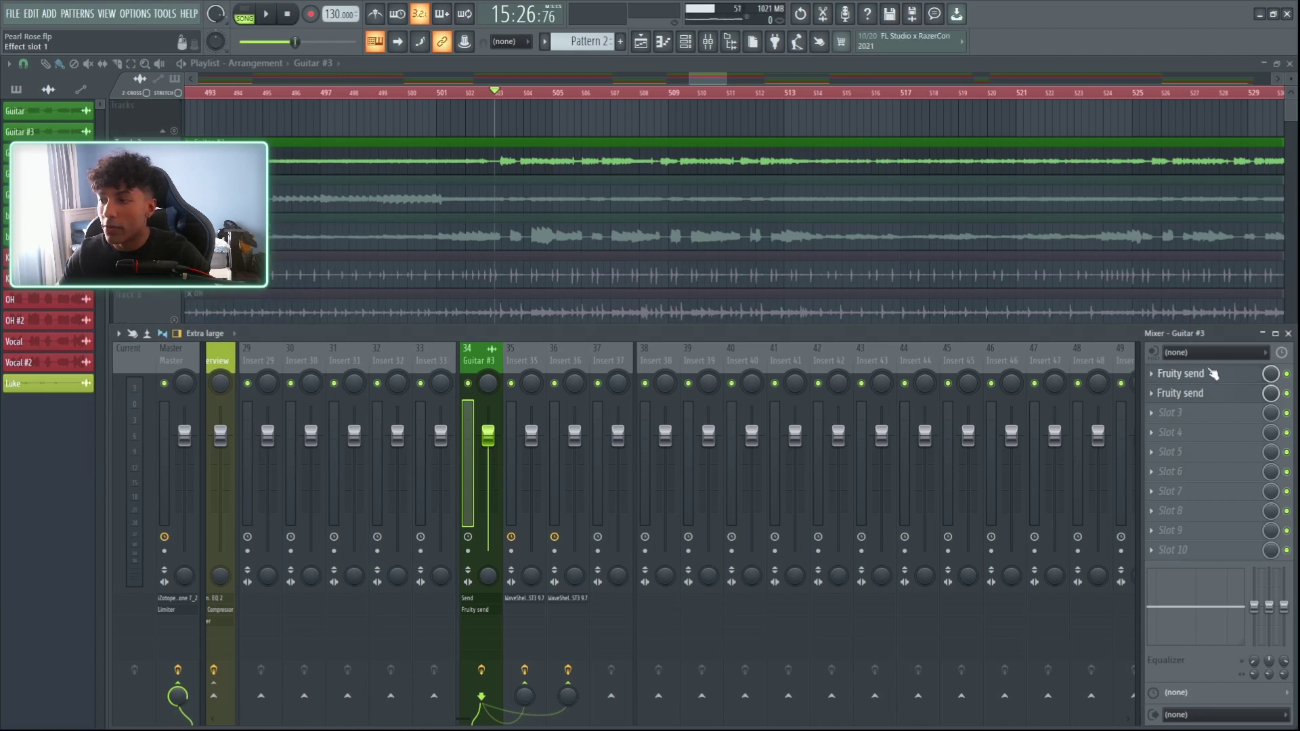
Set the first Fruity send on Guitar #3 to send target 2 and the second one to target 3
click(1192, 373)
drag(447, 242, 478, 241)
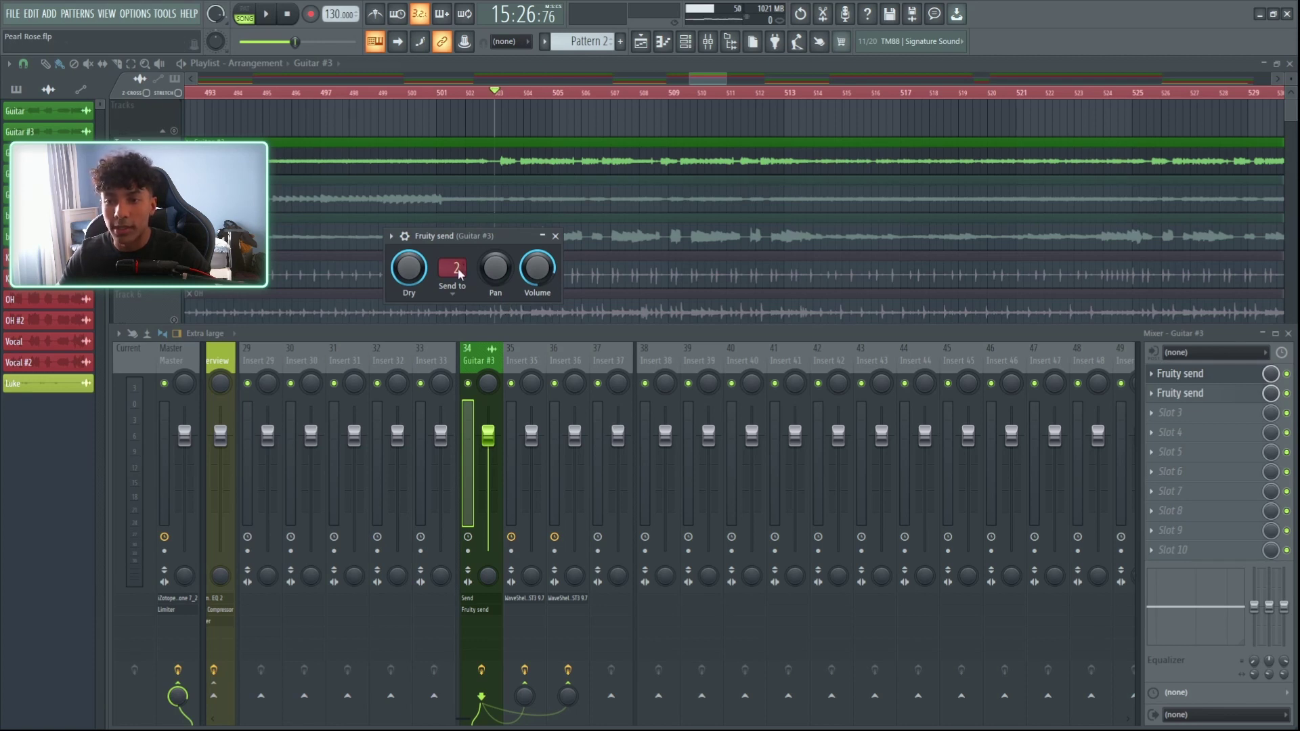
click(555, 236)
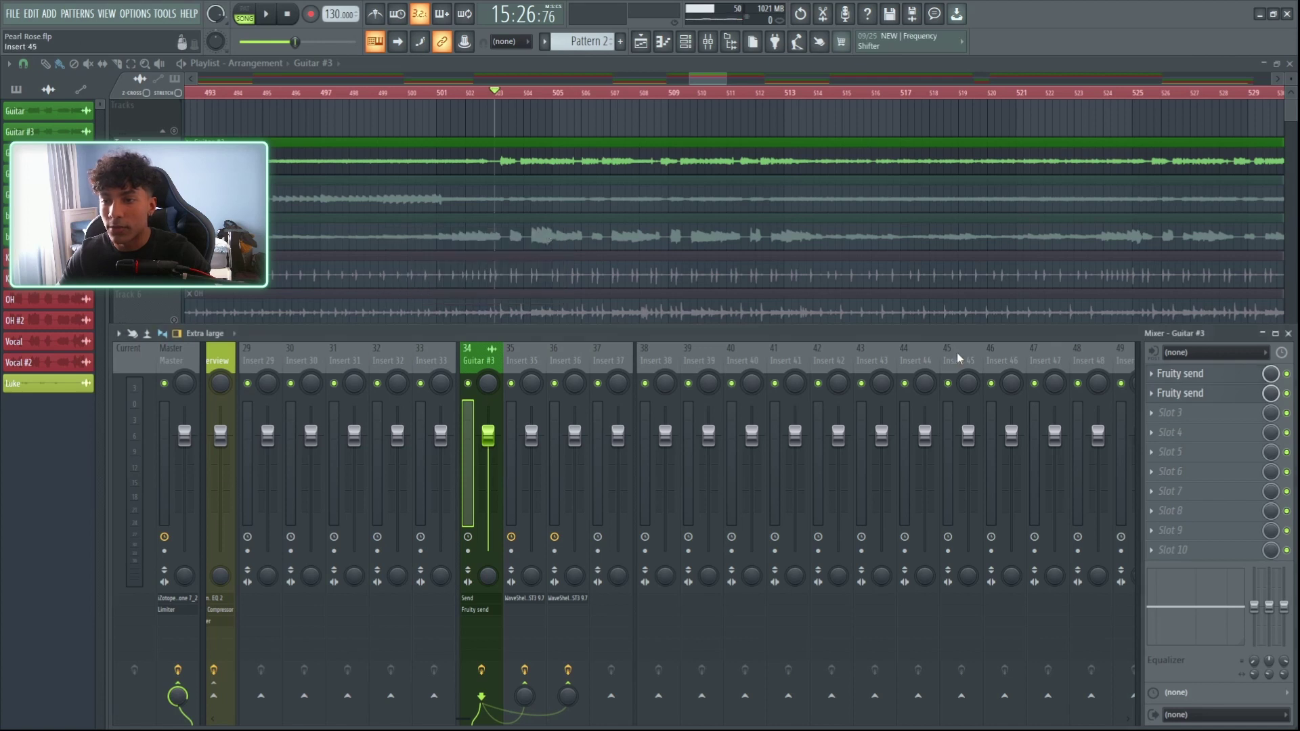
click(1204, 396)
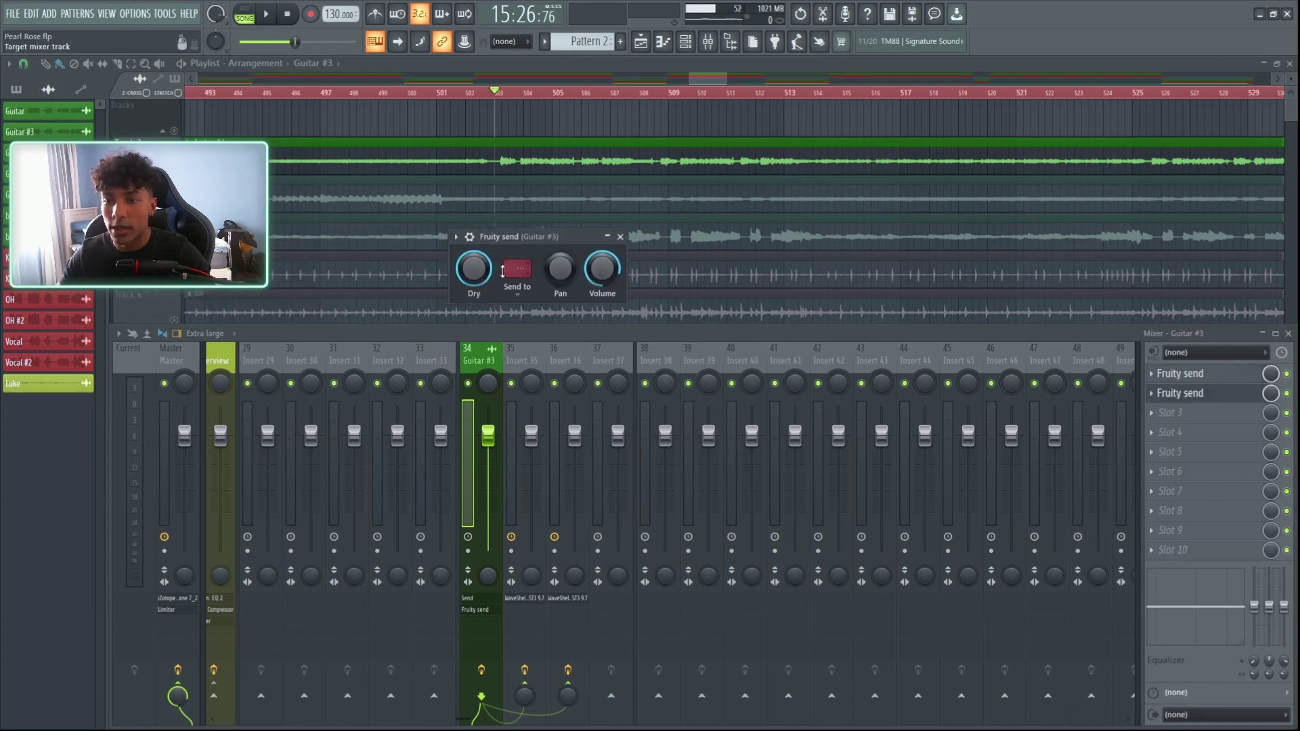
scroll(520, 271, up, 3)
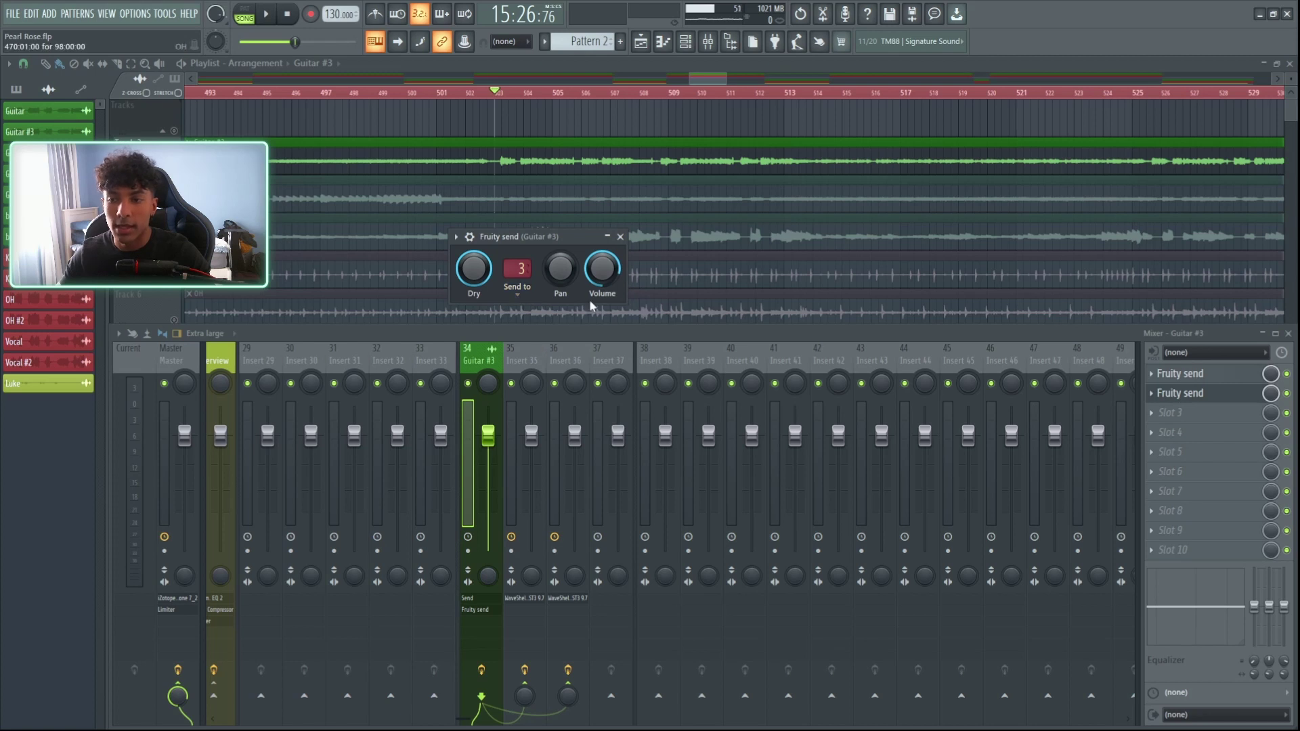
click(620, 237)
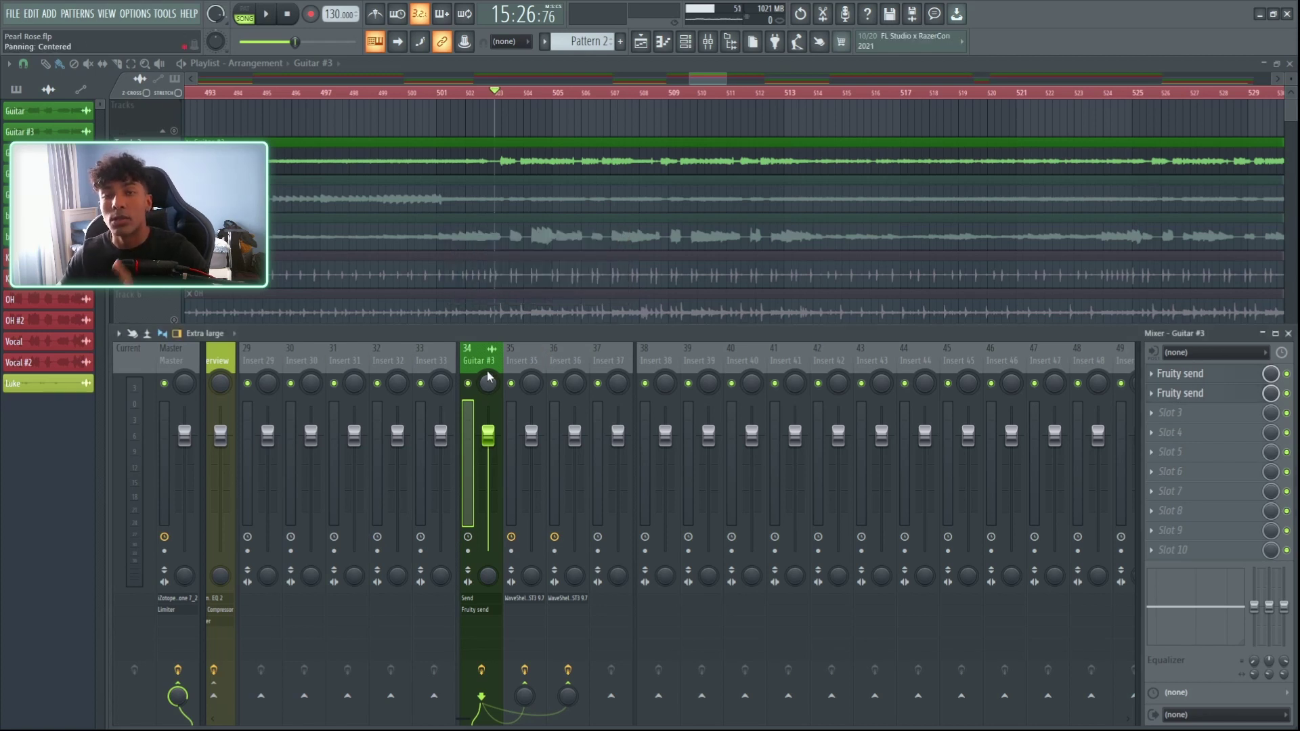
Check the plugins on inserts 35 and 36 and mute the Guitar #3 mixer track
click(530, 361)
click(559, 355)
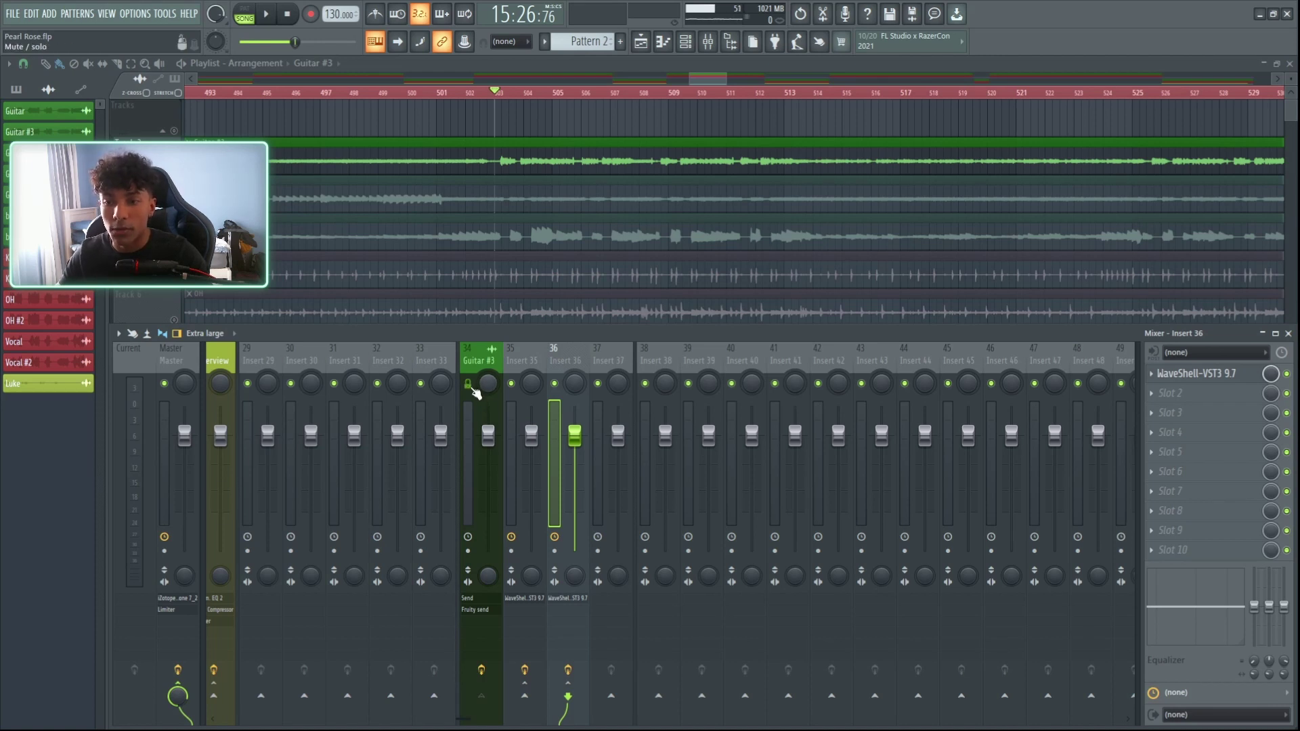
click(472, 390)
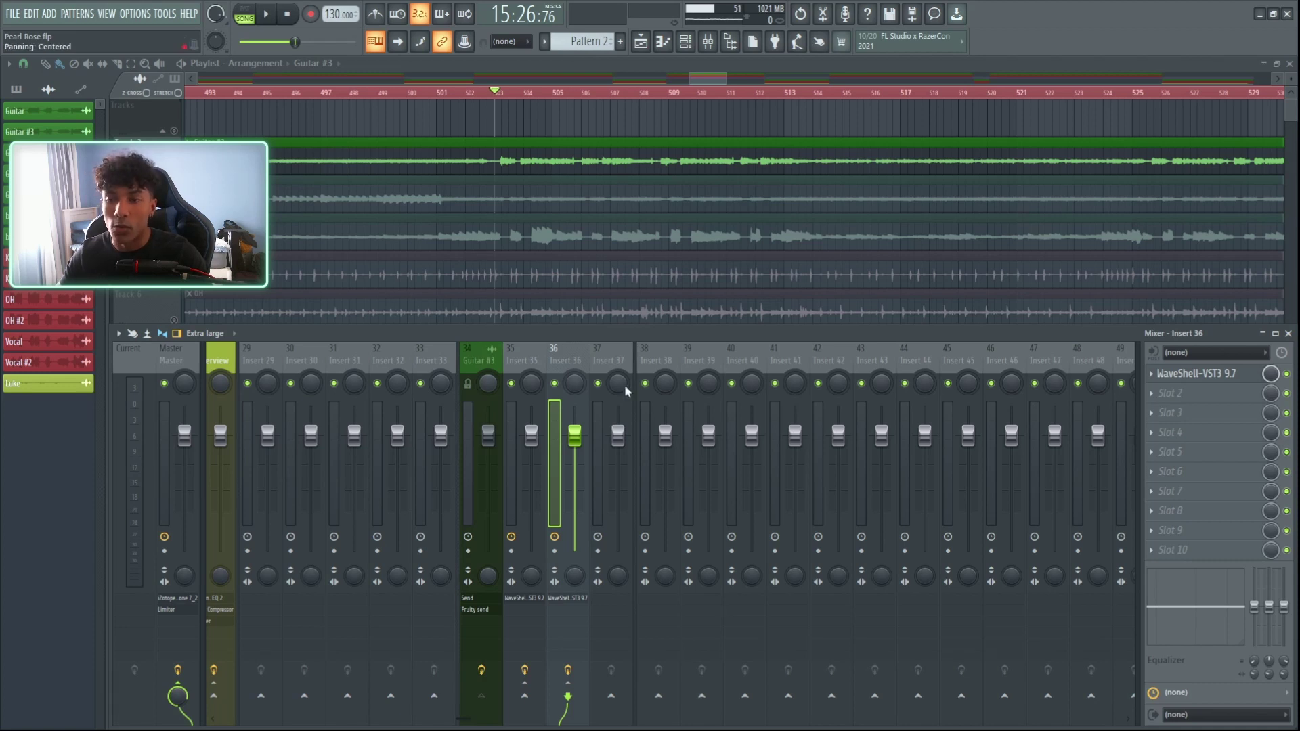
Rename inserts 35 and 36 as Left and Right, and pan each one to its matching side
click(536, 362)
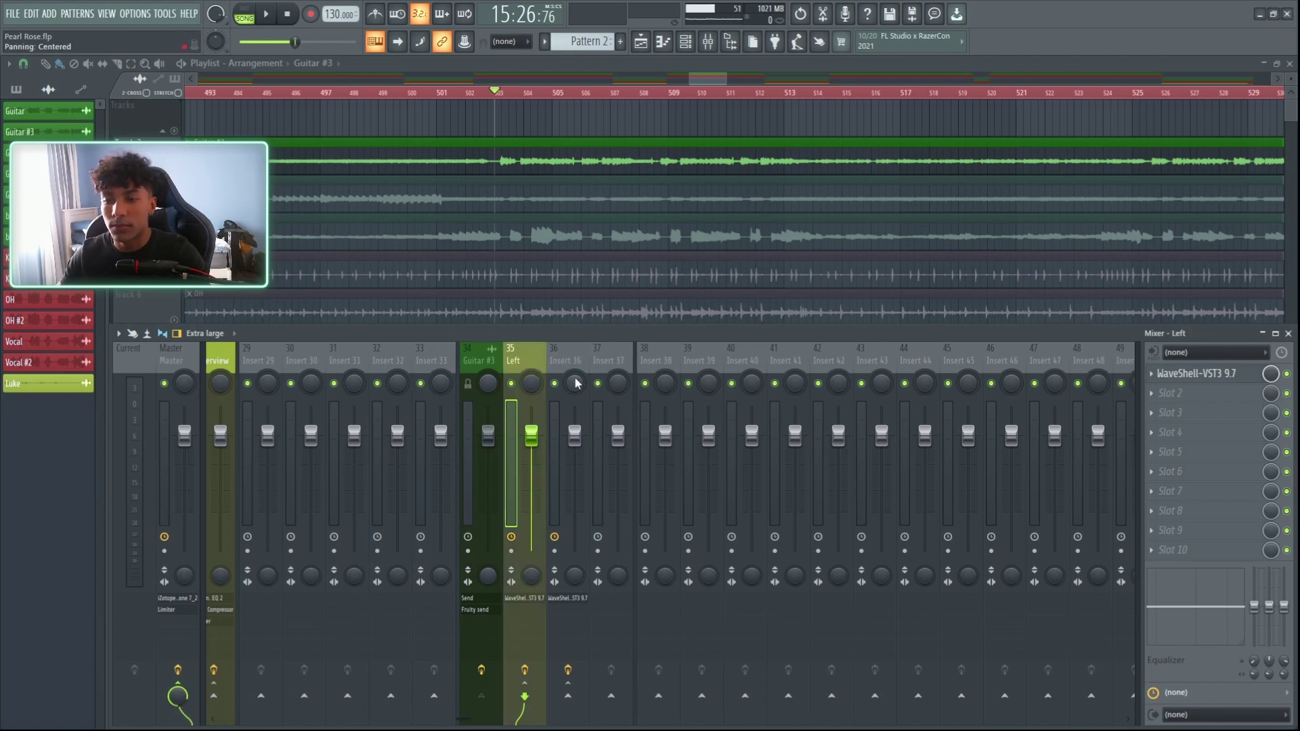
click(575, 382)
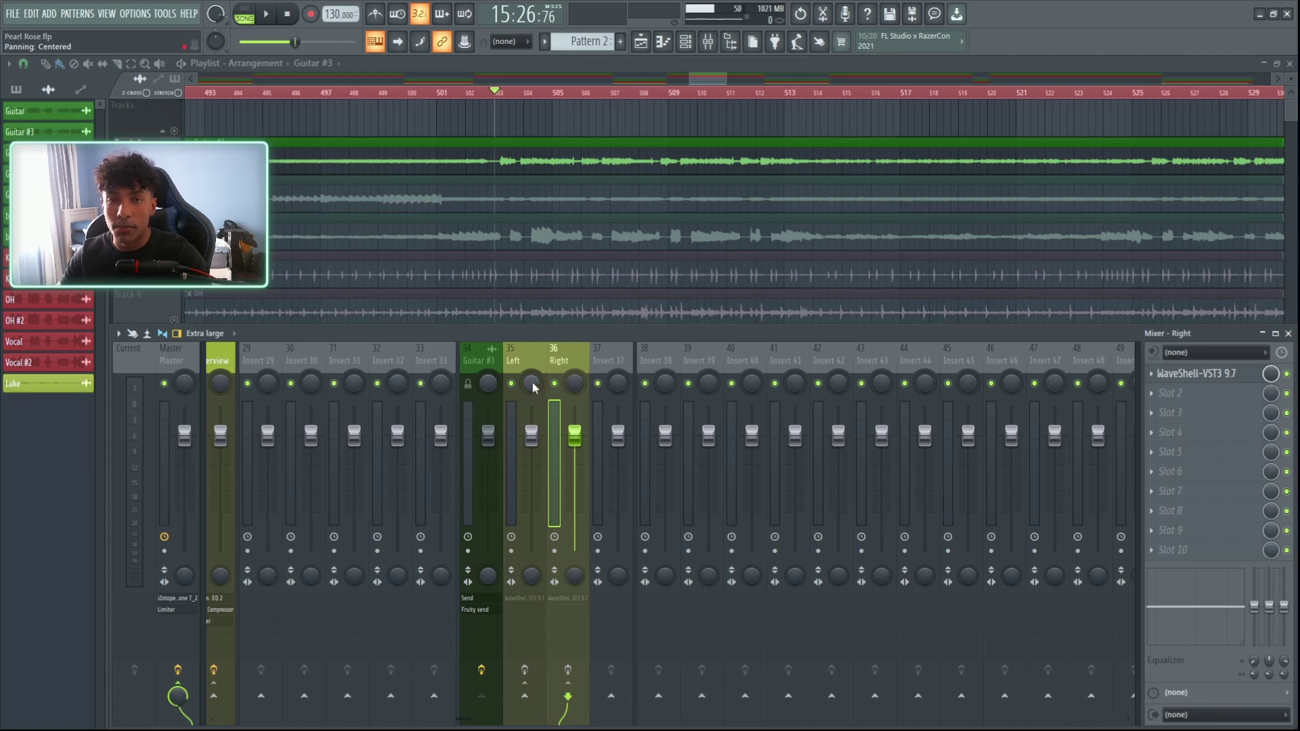
drag(533, 387, 574, 369)
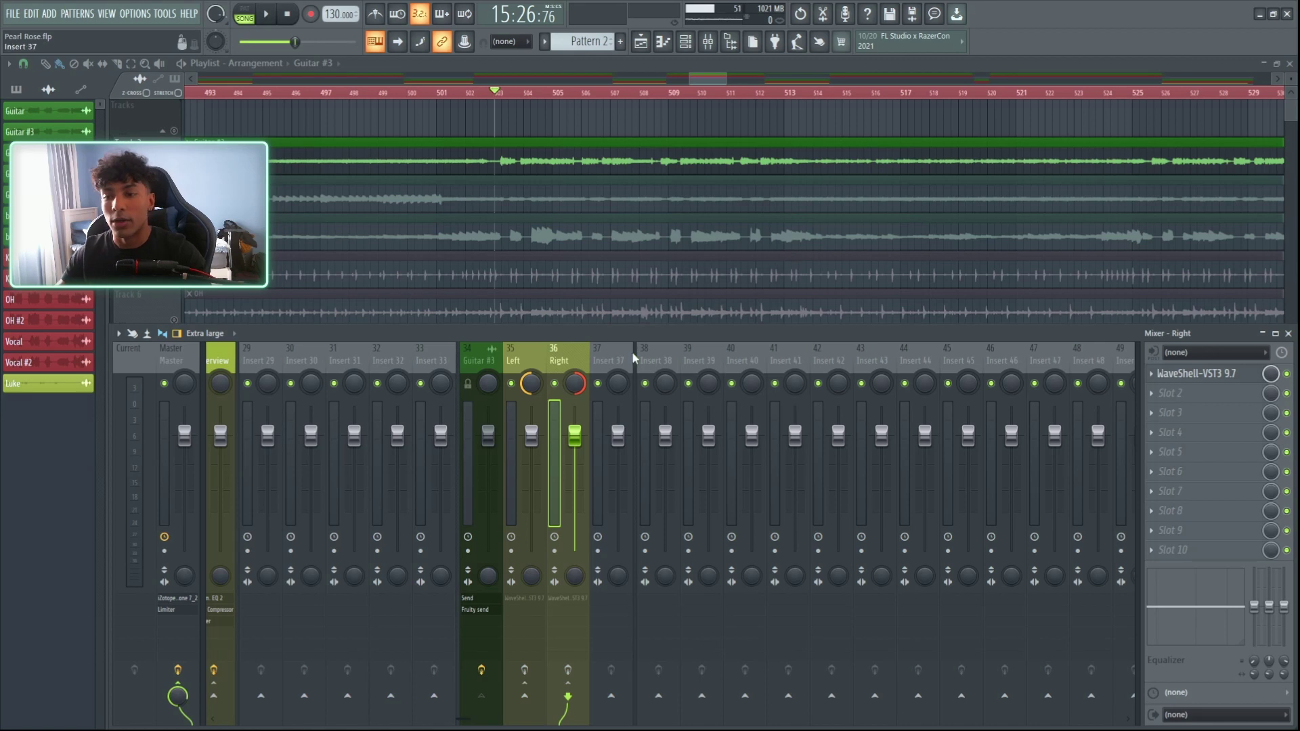
Open the SSL E-Channel plugins of the Left and Right tracks side by side and compare their filter and EQ settings
click(515, 360)
click(1197, 373)
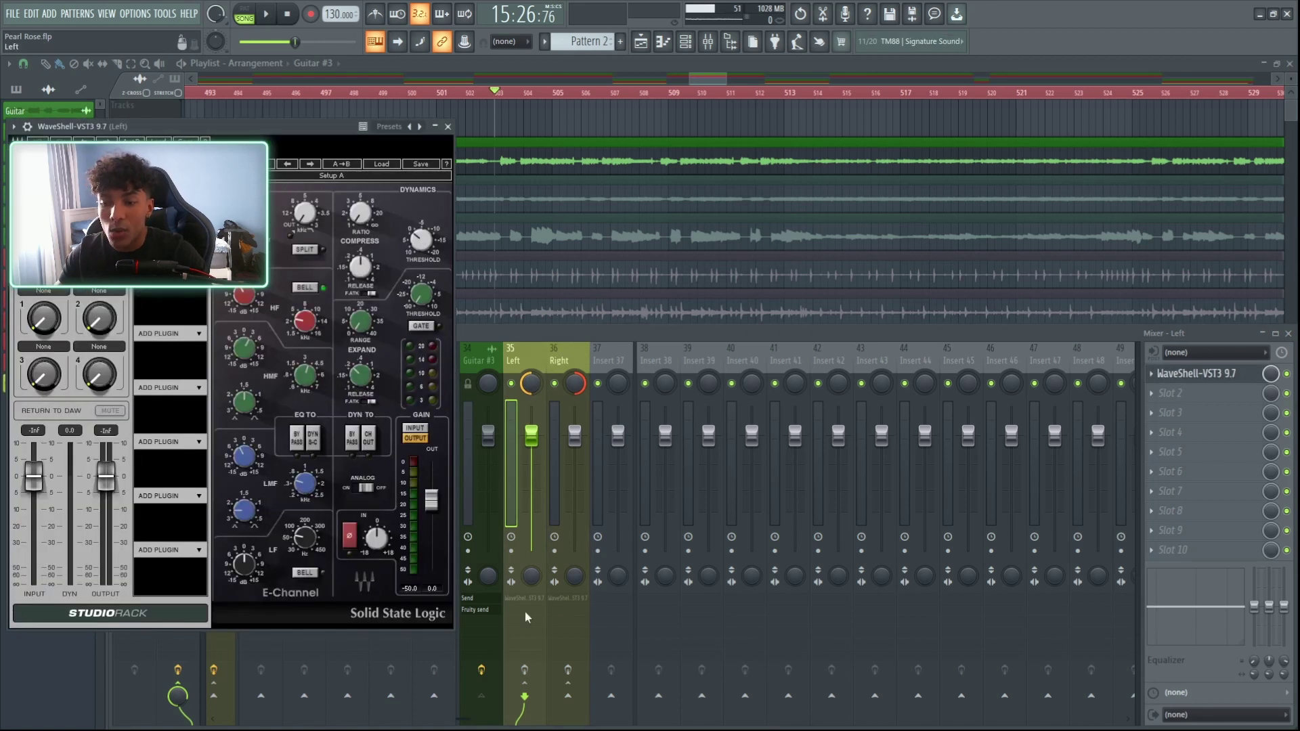
click(566, 351)
click(1193, 373)
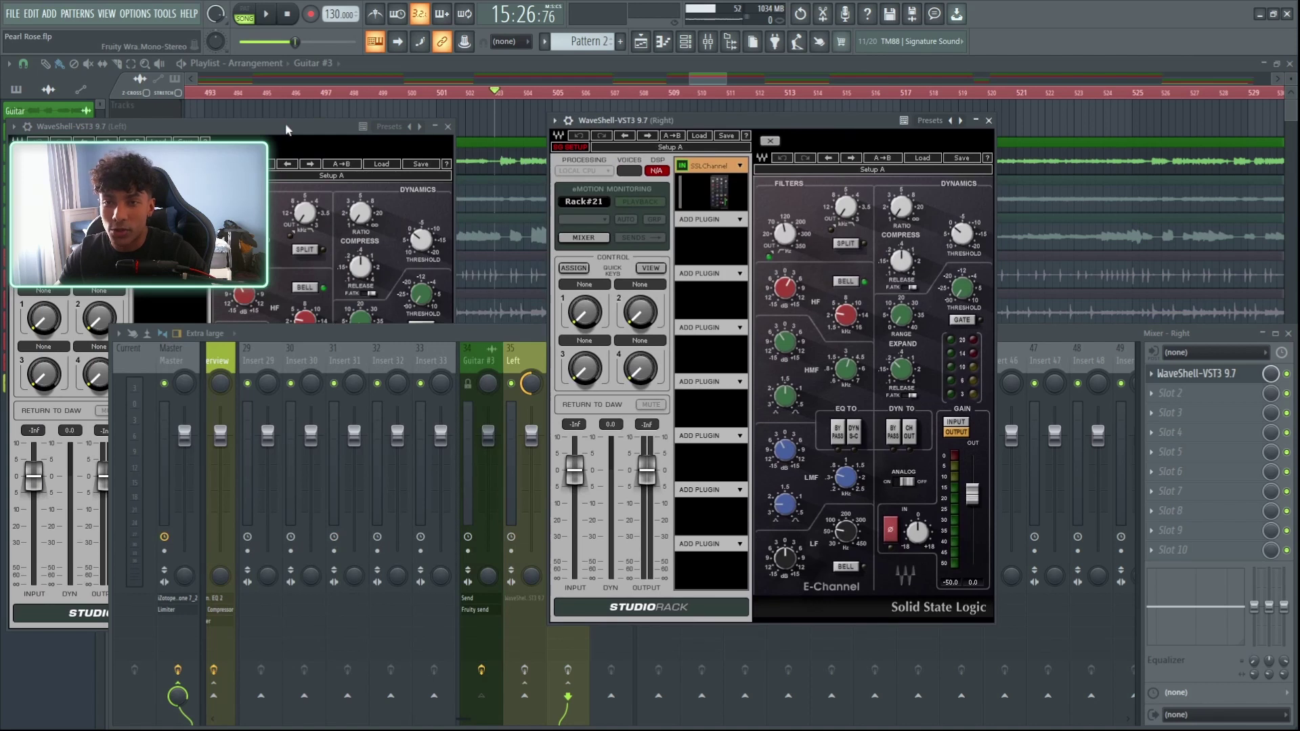
drag(285, 123, 376, 117)
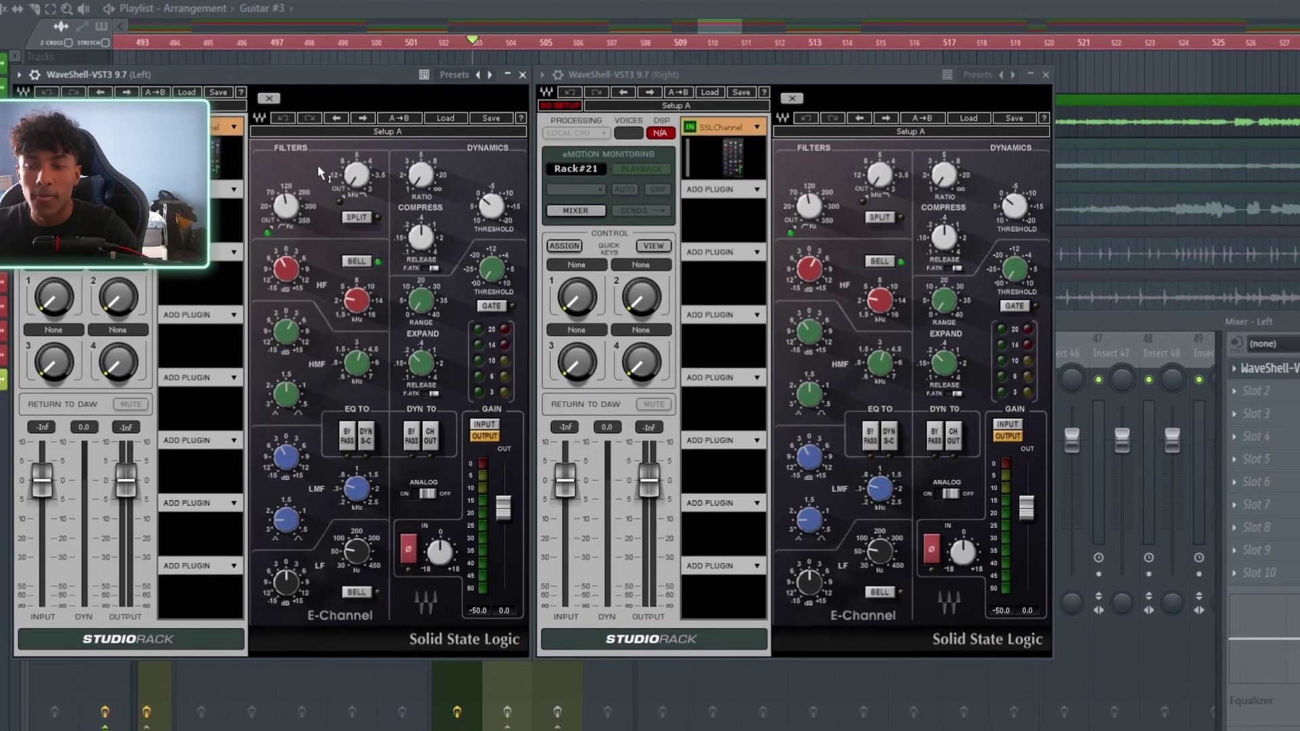
mouse_move(290, 216)
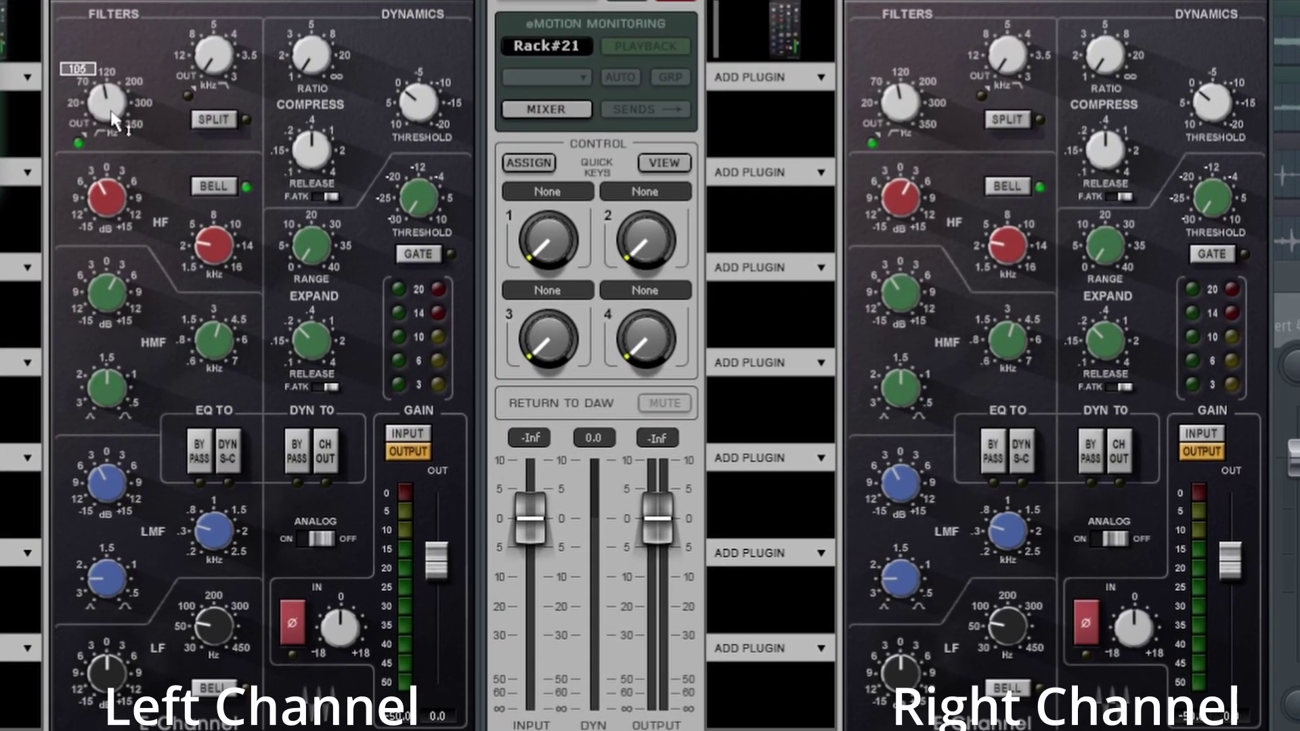
click(112, 114)
mouse_move(214, 337)
mouse_move(117, 291)
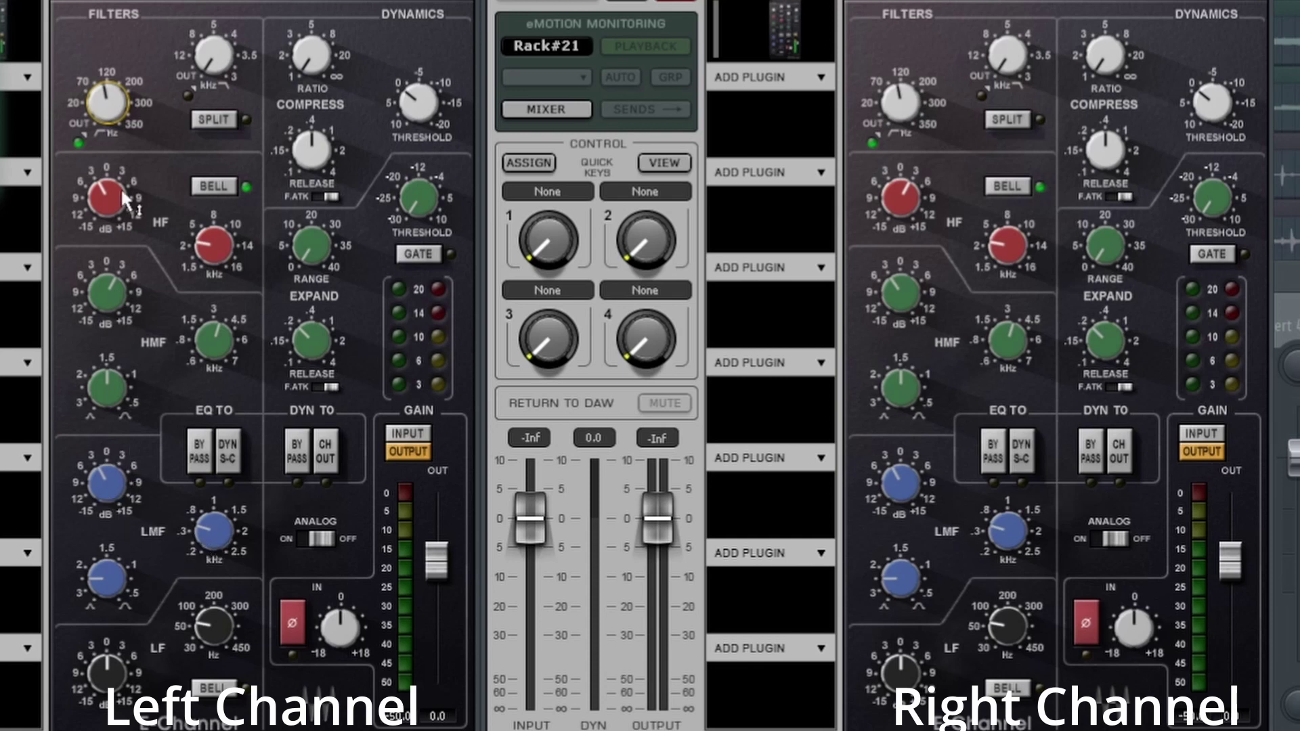
mouse_move(124, 200)
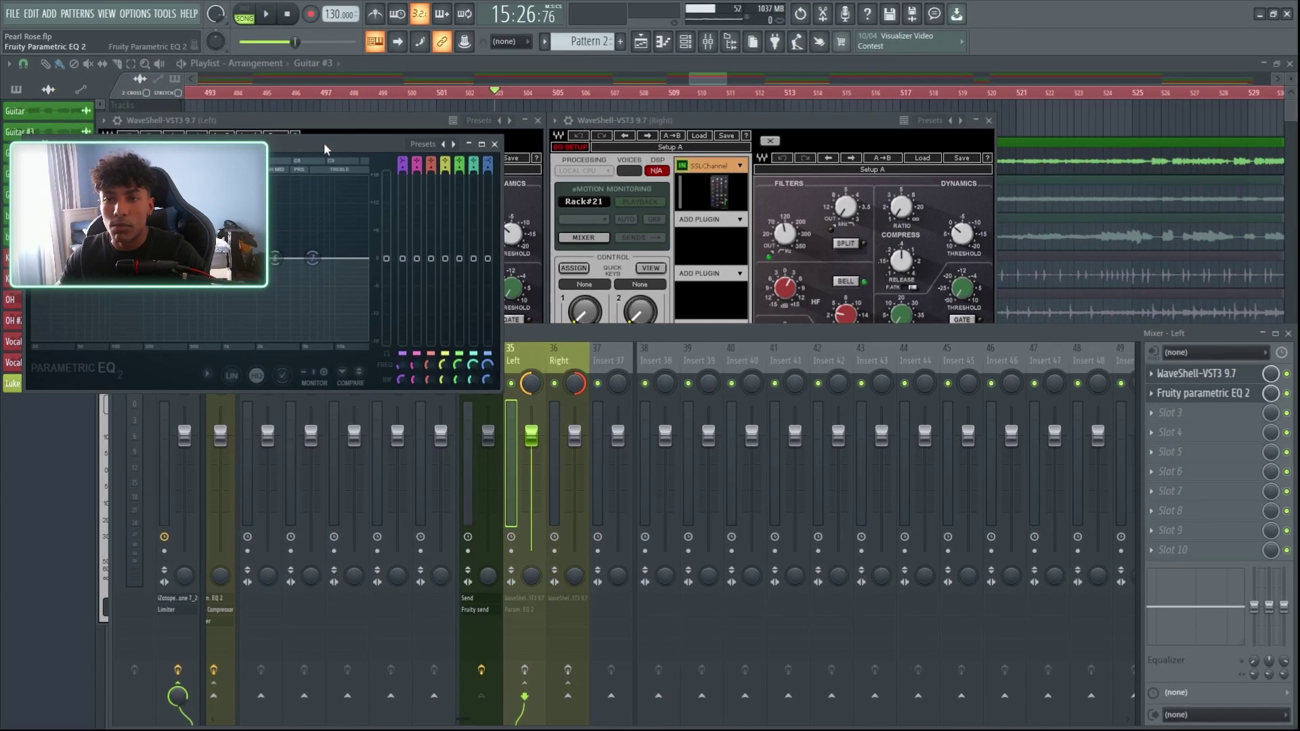
Add Fruity parametric EQ 2 to the Left track, boosting bands 3 and 6 and cutting band 5
mouse_move(777, 352)
mouse_down()
mouse_move(800, 345)
mouse_move(784, 328)
mouse_up()
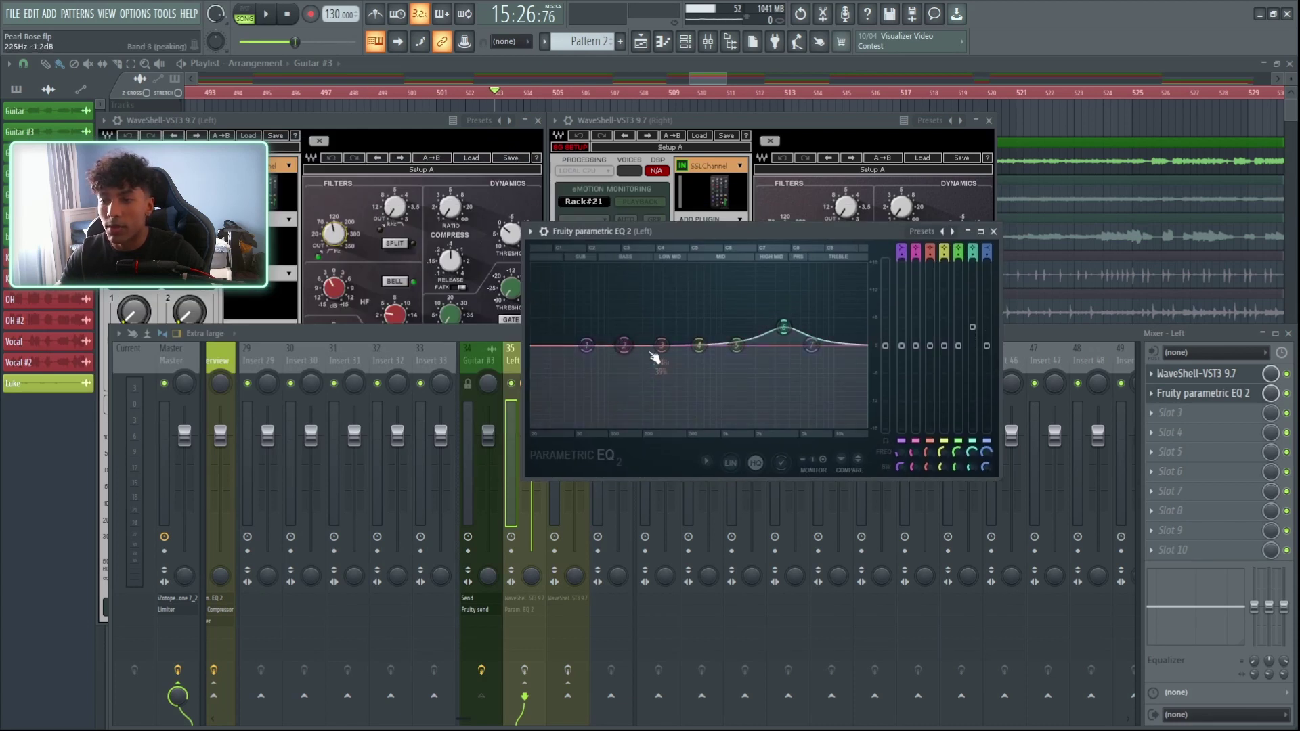
mouse_move(662, 346)
mouse_down()
mouse_move(647, 328)
mouse_move(663, 324)
mouse_up()
drag(736, 346, 722, 361)
mouse_move(784, 327)
mouse_down()
mouse_move(780, 308)
mouse_move(784, 322)
mouse_up()
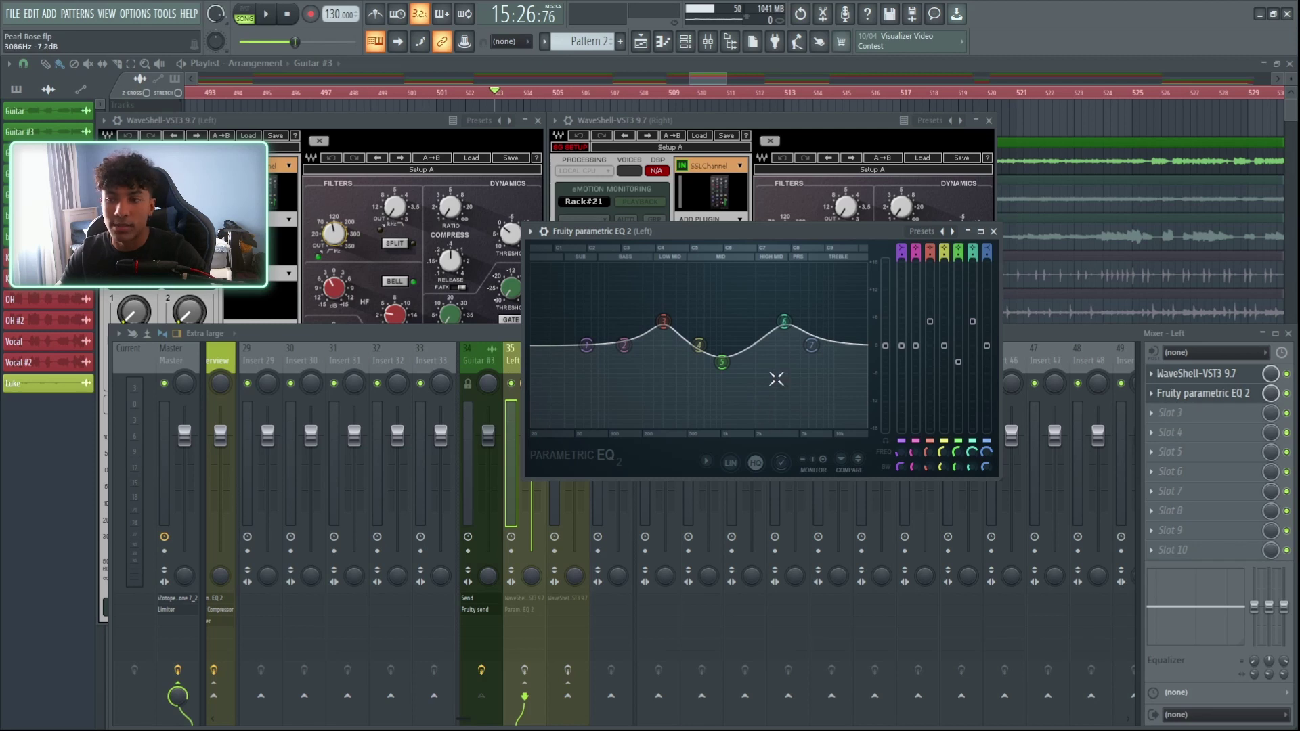
key(Escape)
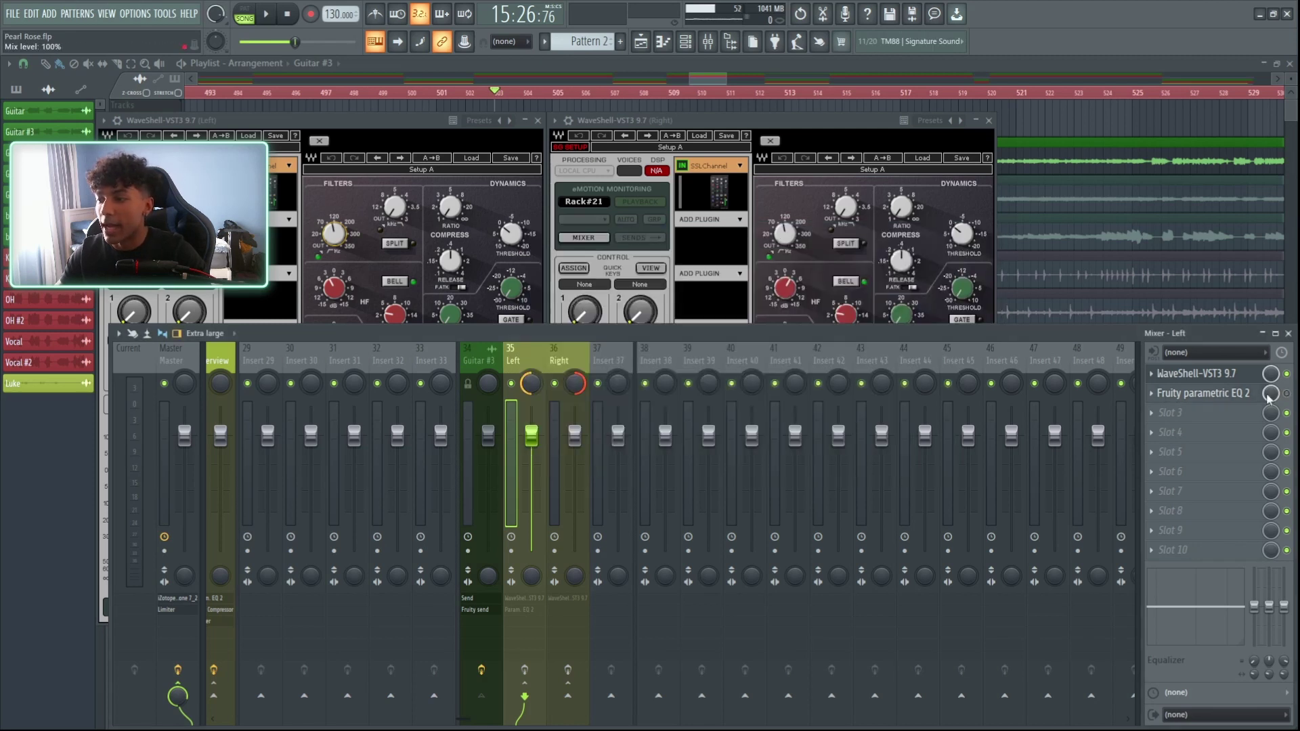
Review the WaveShell plugins of the Left and Right tracks once more and close their windows
click(739, 130)
click(405, 118)
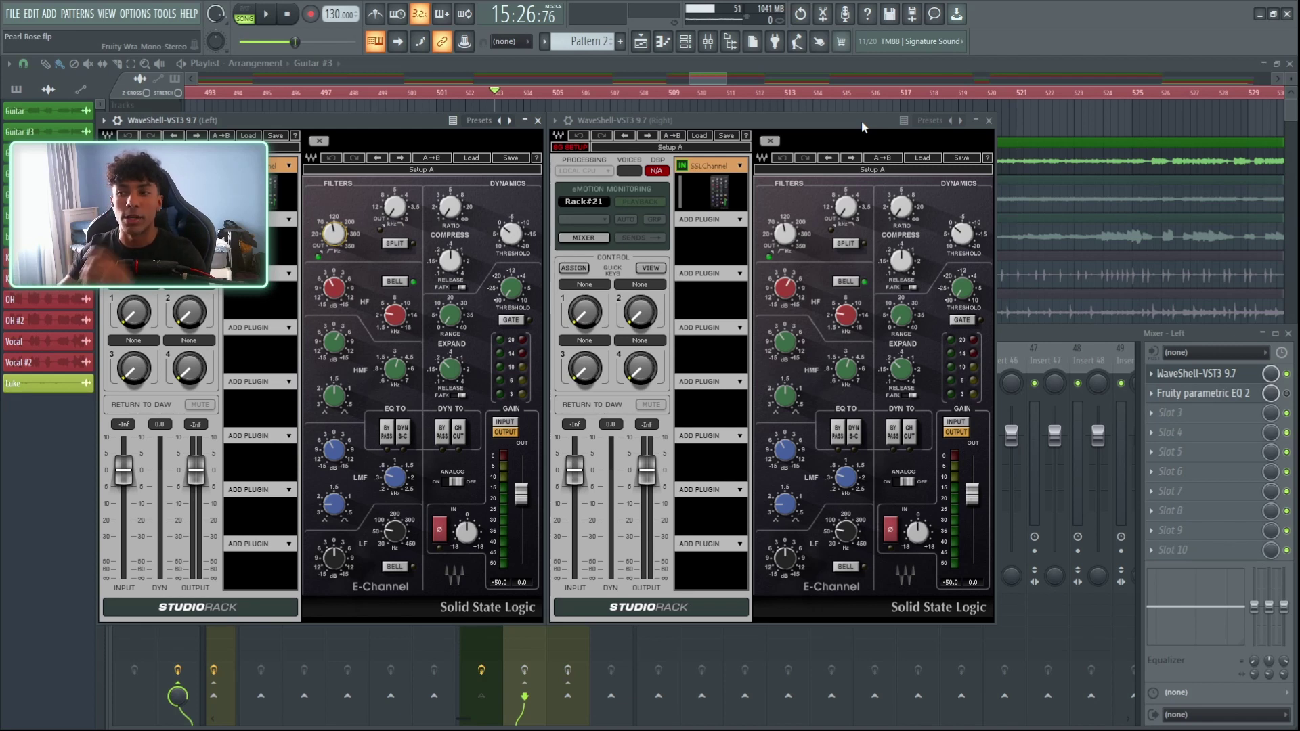
click(989, 120)
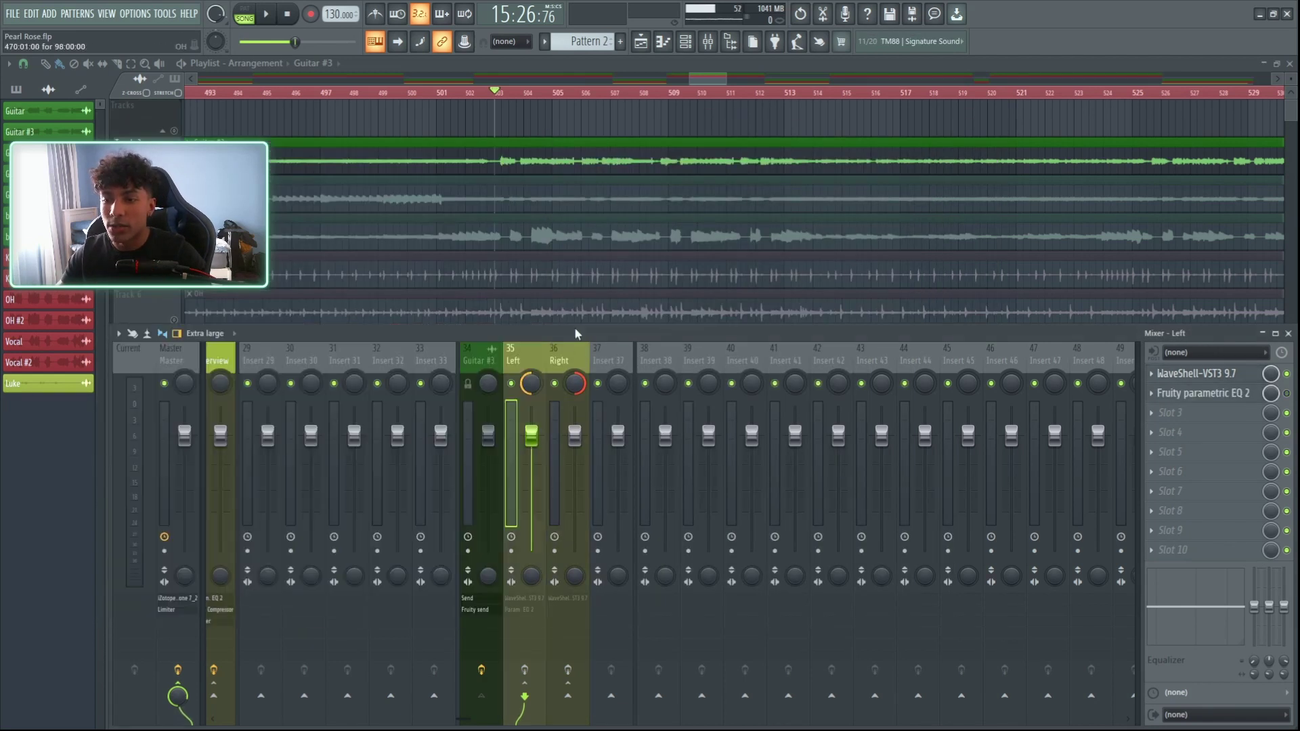
Add Fruity parametric EQ 2 to the Right track beside the Left one, cutting bands 3 and 6 and boosting band 5 for an opposing curve
click(1218, 394)
drag(764, 248, 282, 151)
click(559, 359)
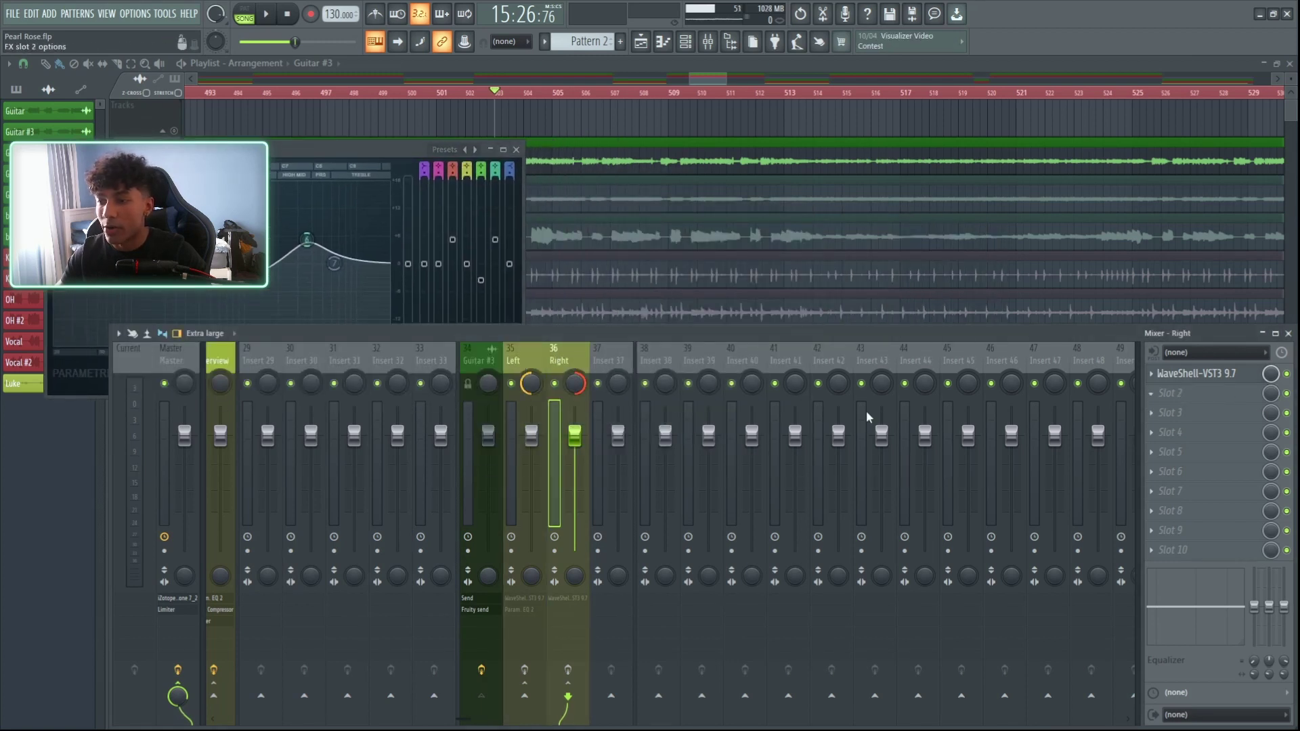
drag(384, 178, 934, 153)
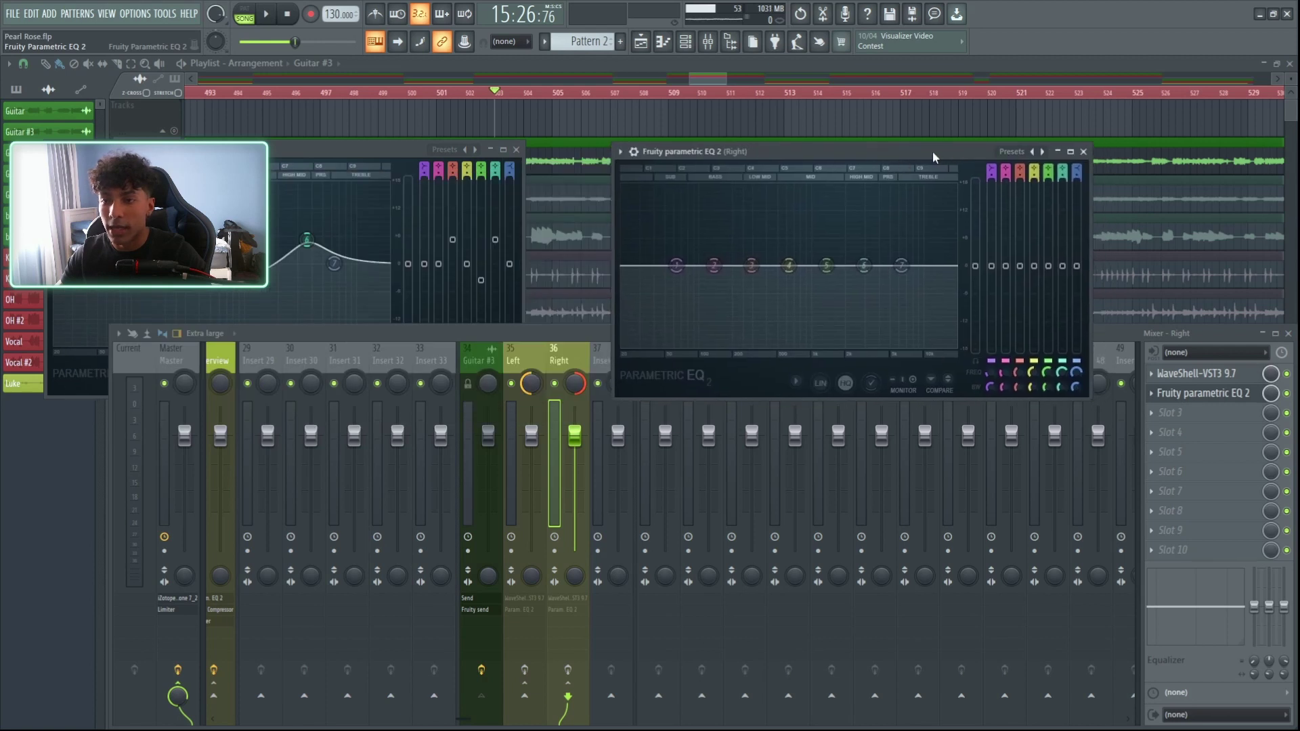
drag(385, 151, 468, 150)
drag(751, 265, 752, 287)
drag(826, 265, 881, 287)
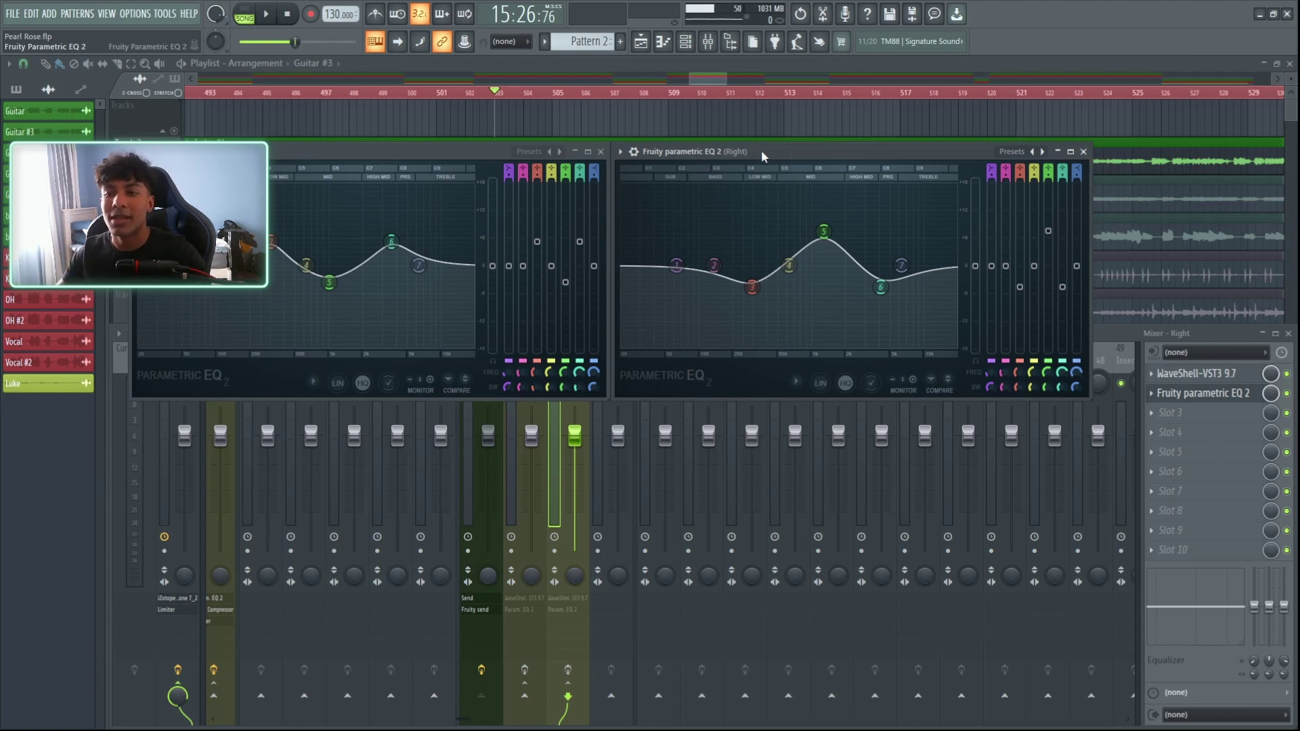
Close both parametric EQ windows and route the Left and Right mixer tracks to Insert 37 instead of the Master
click(600, 151)
click(1083, 151)
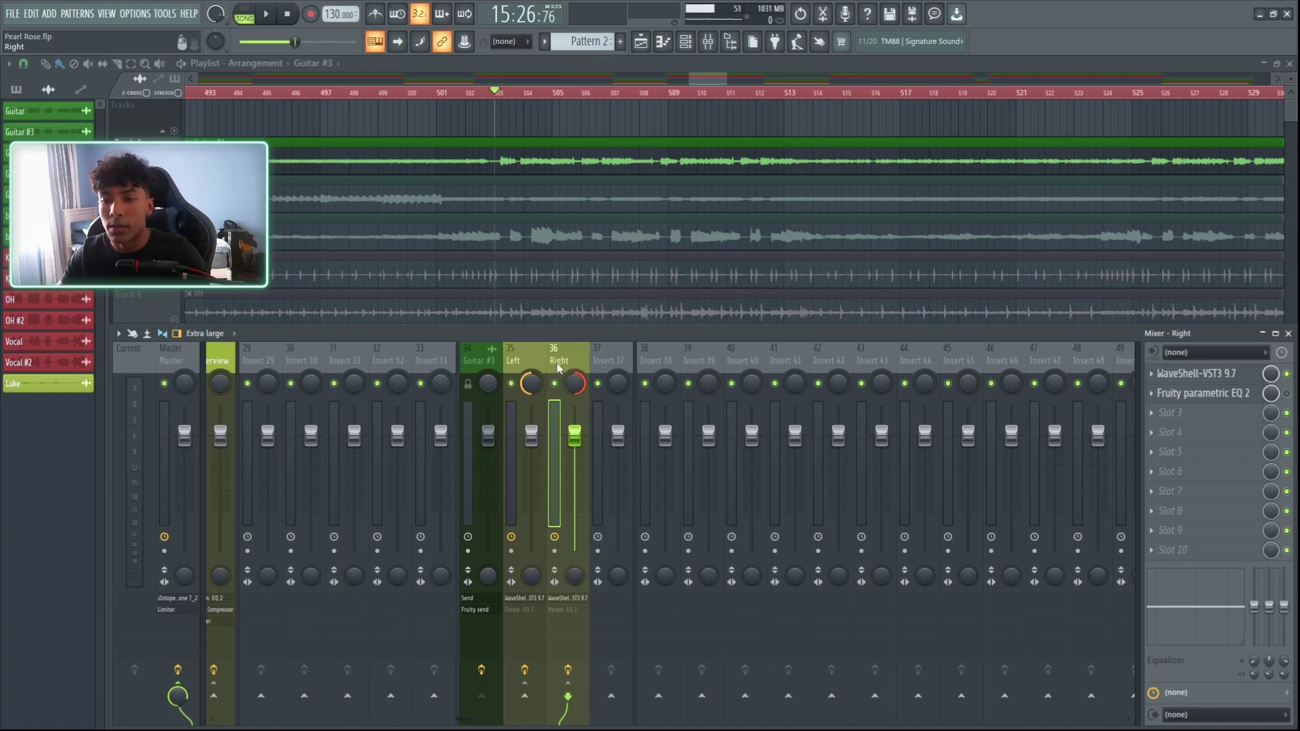
click(517, 362)
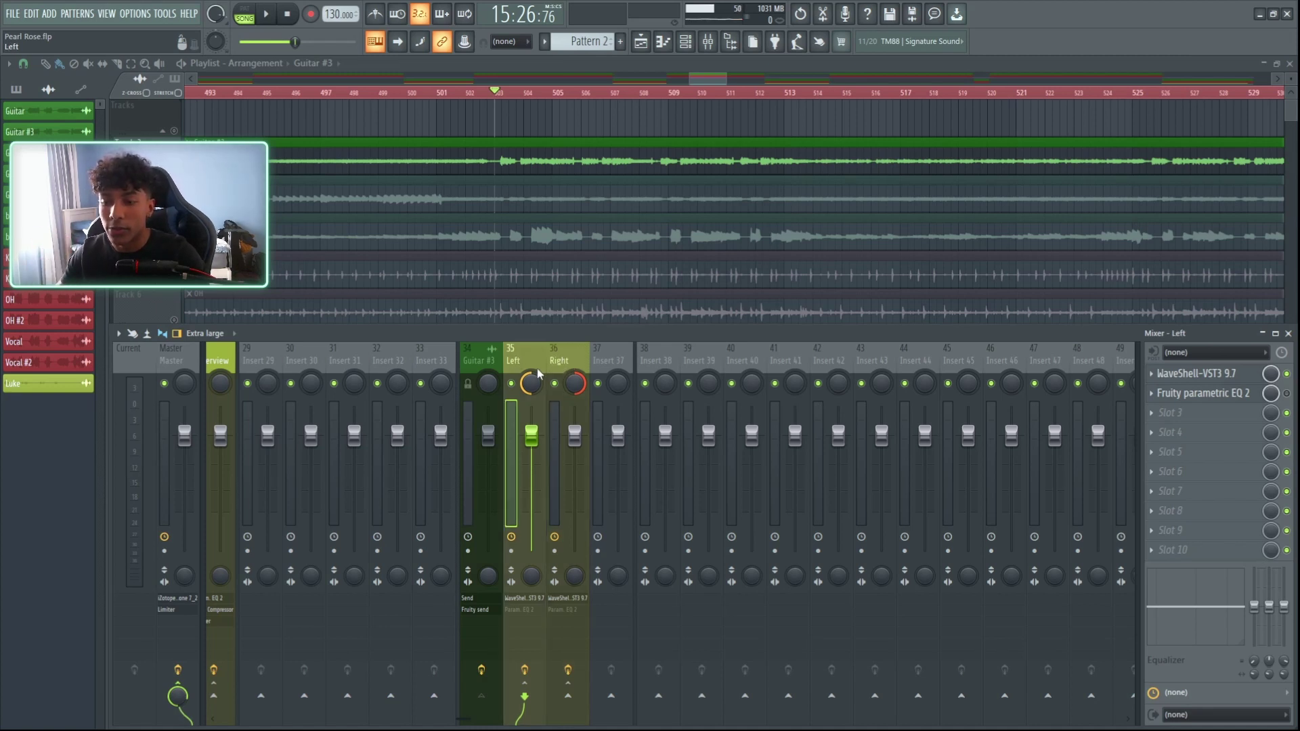
click(612, 696)
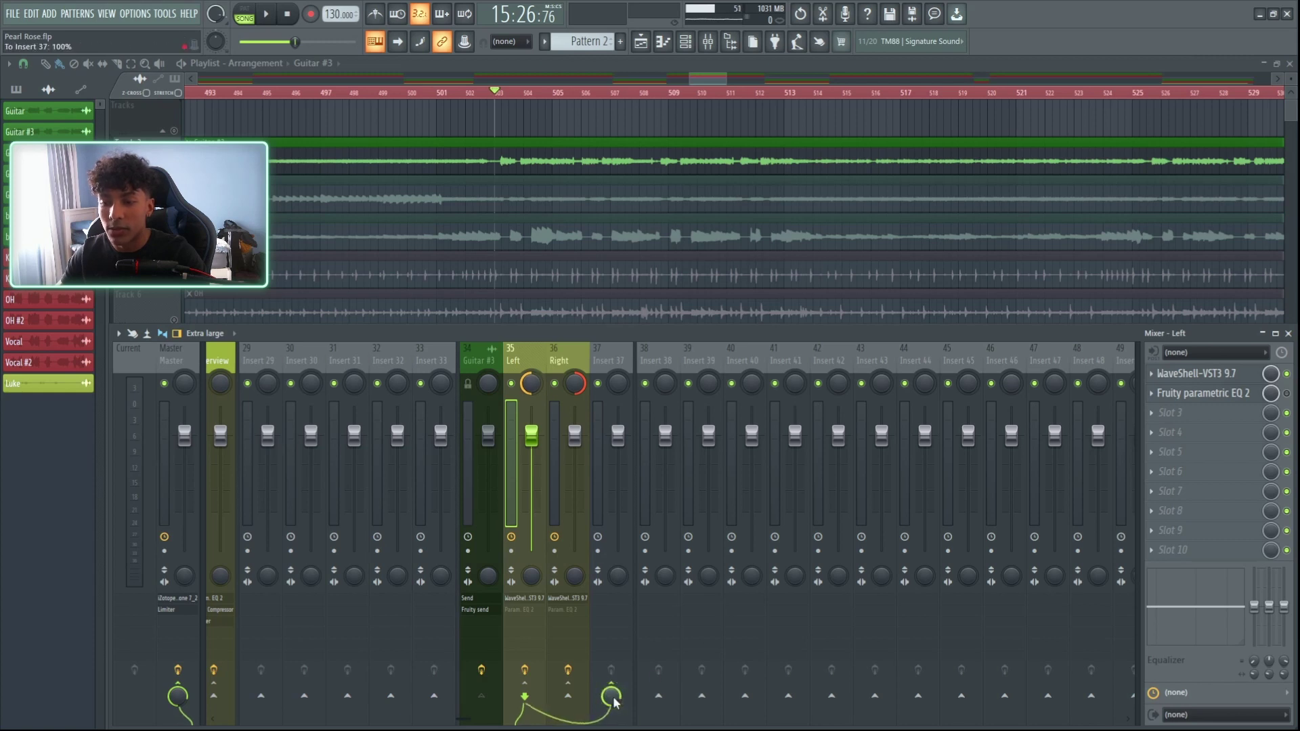
key(Right)
click(611, 696)
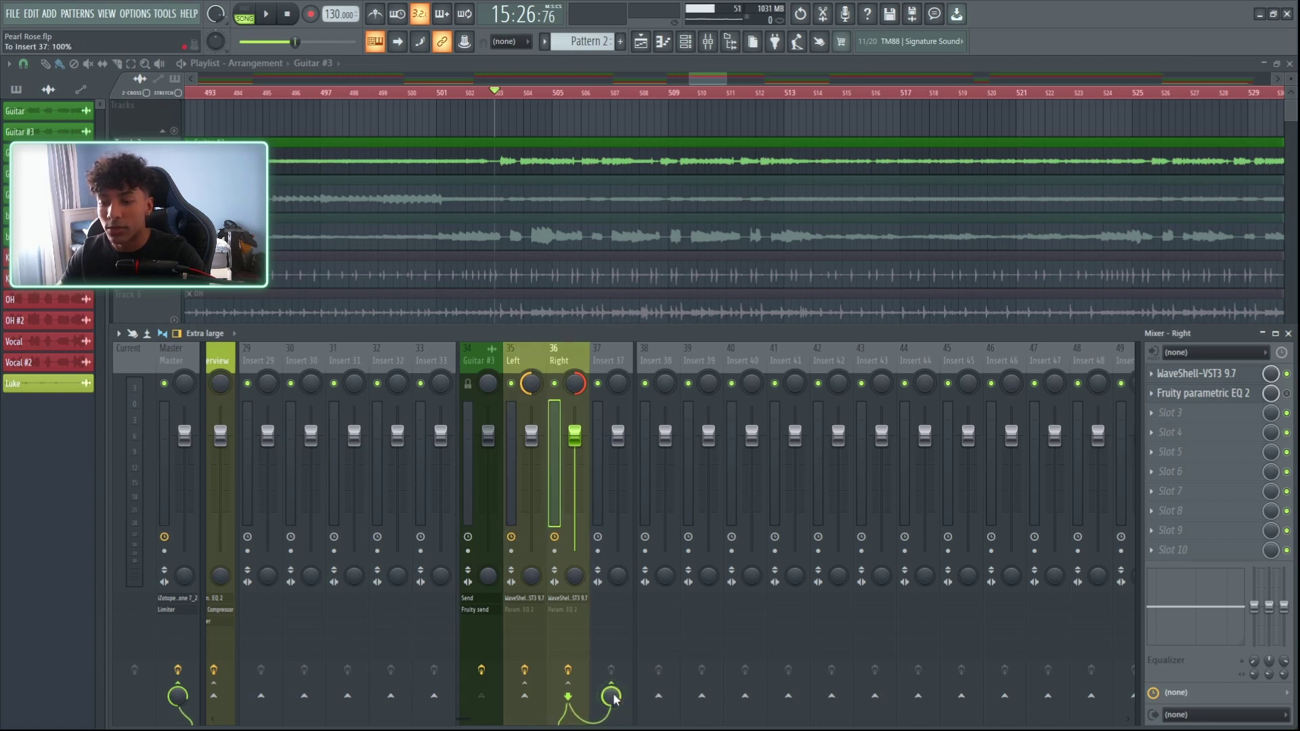
click(178, 694)
key(Left)
click(178, 694)
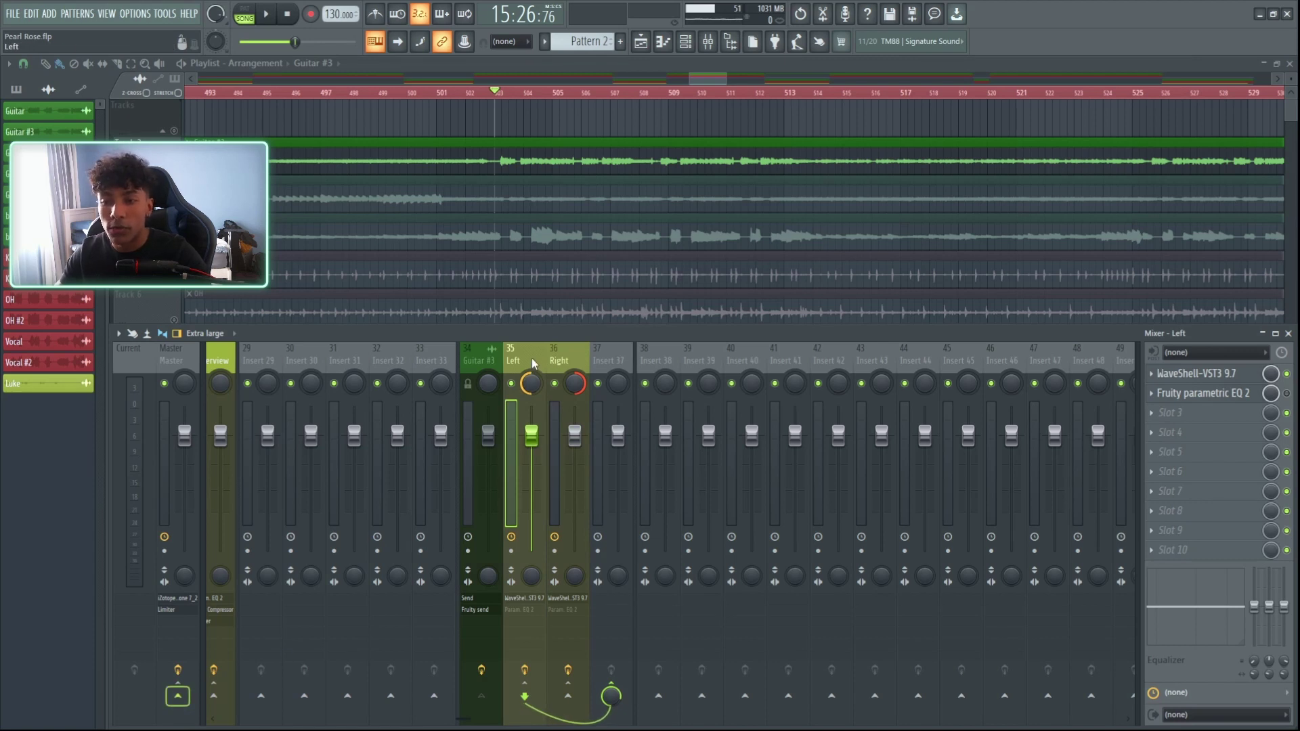
Rename Insert 37 as Guitar Bus and briefly try its volume fader, undoing the level change
click(560, 361)
click(604, 354)
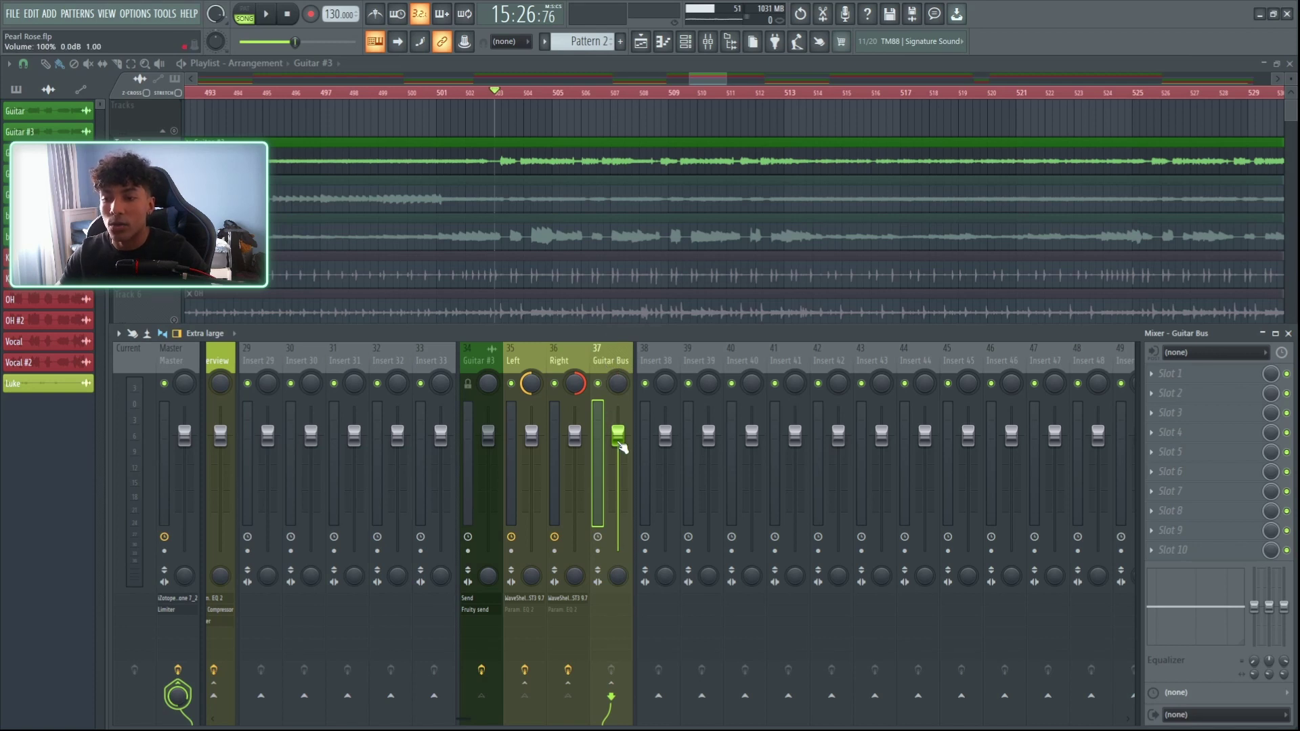
mouse_move(618, 436)
mouse_down()
mouse_move(617, 531)
mouse_move(618, 443)
mouse_up()
key(ctrl+z)
Open iZotope Ozone 7 on the Master track and insert an Imager module into its chain
click(187, 368)
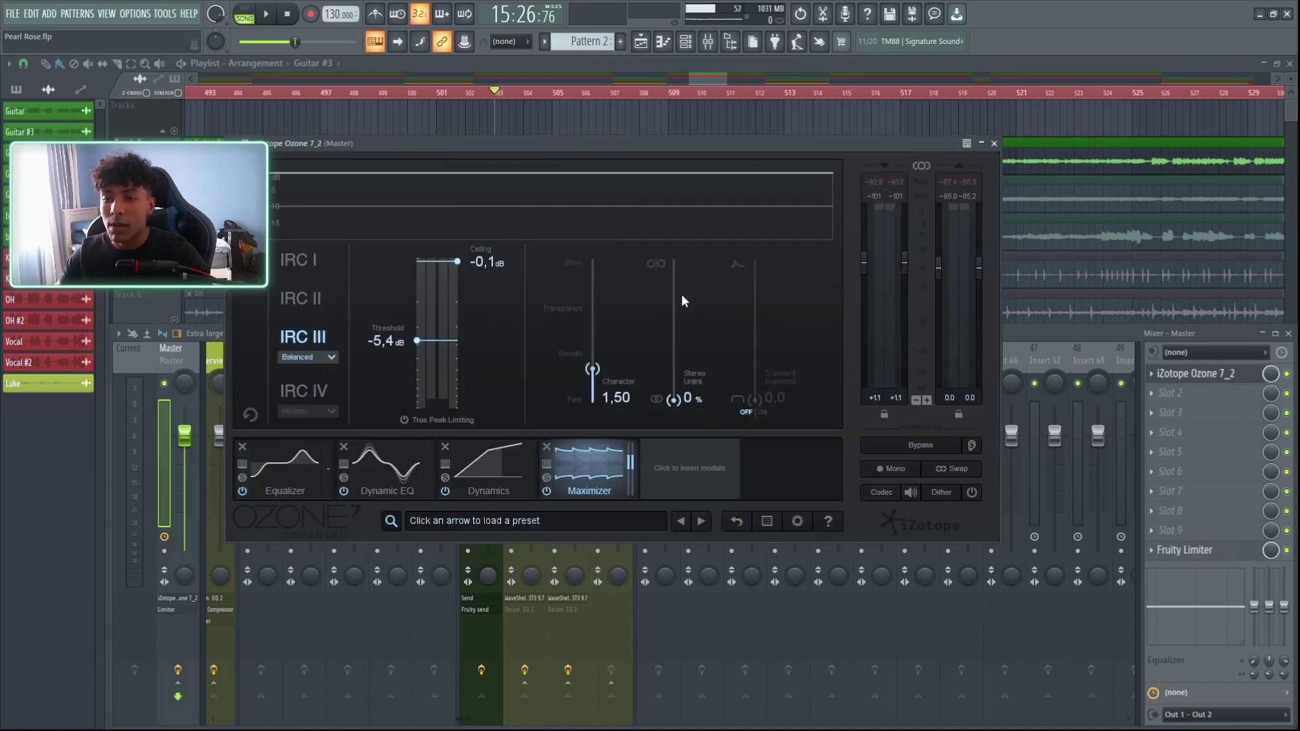
click(689, 468)
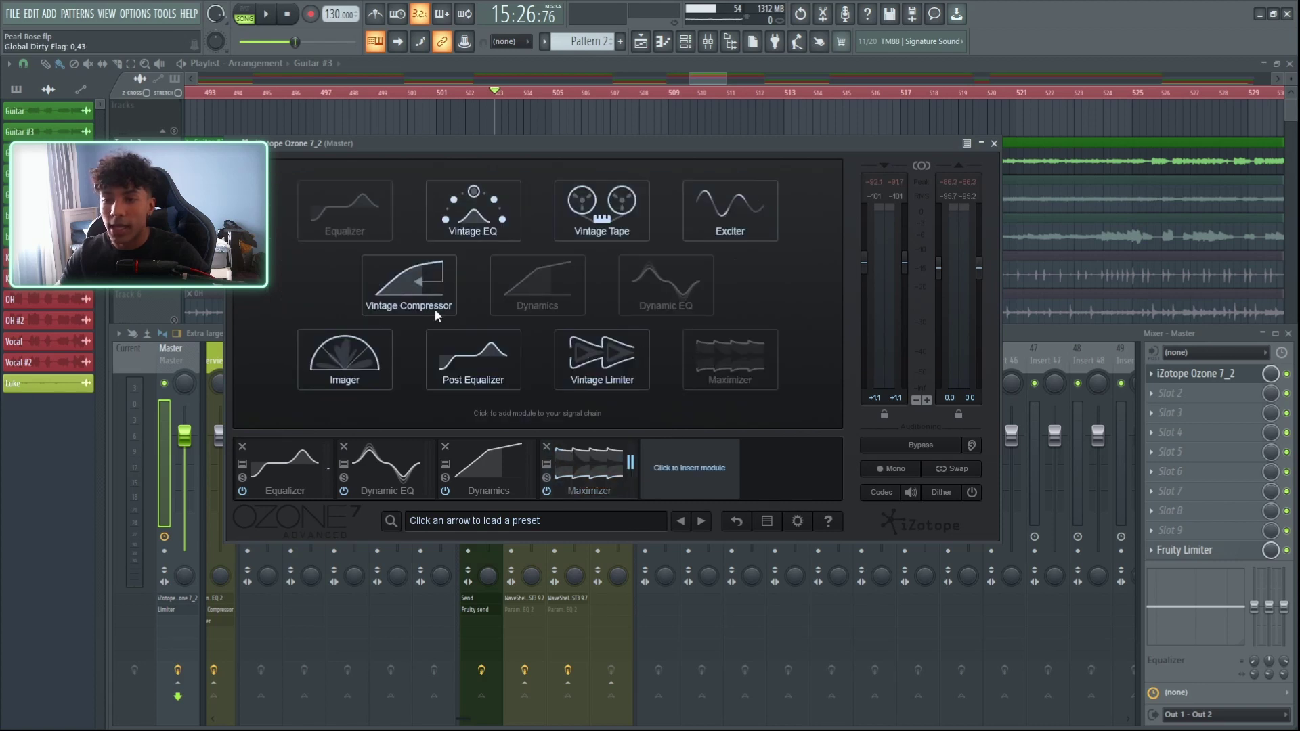
click(345, 359)
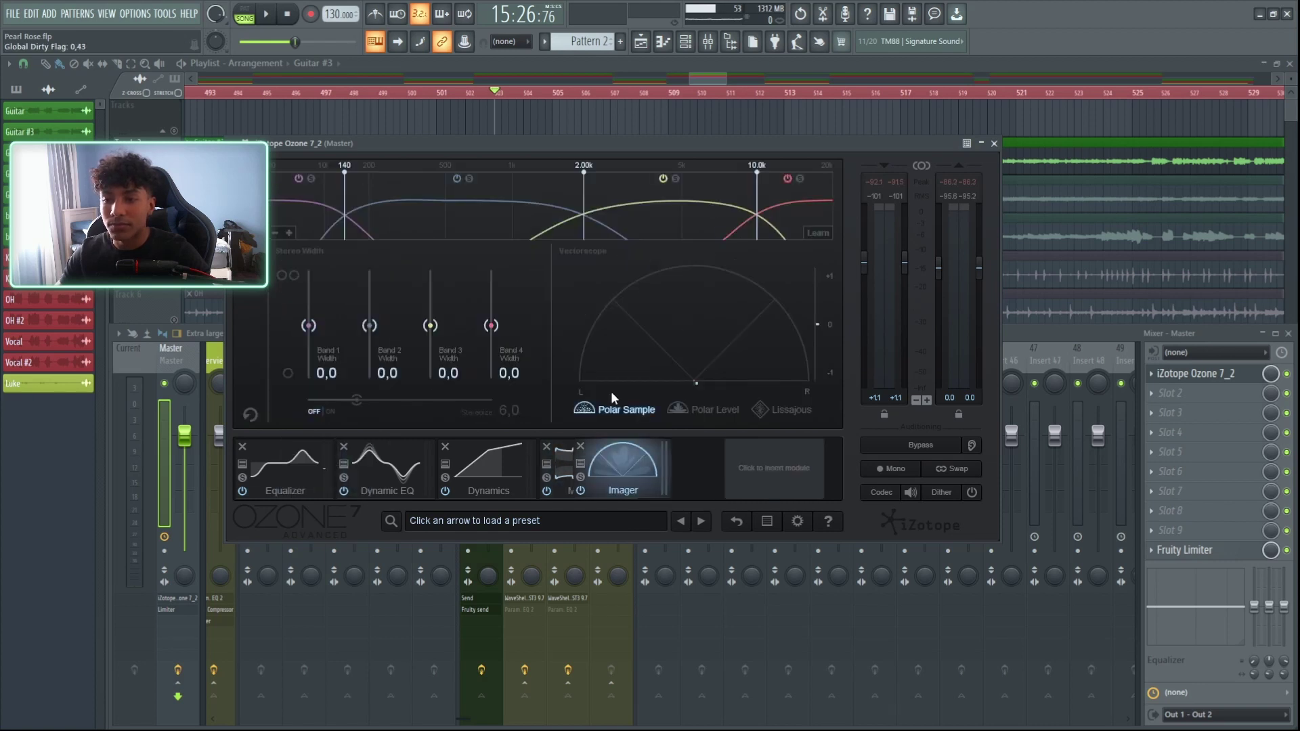
Check the Left track's routing, play the soloed guitar and examine its stereo spread in the Imager's vectorscope and the mixer meters
click(1023, 330)
click(520, 359)
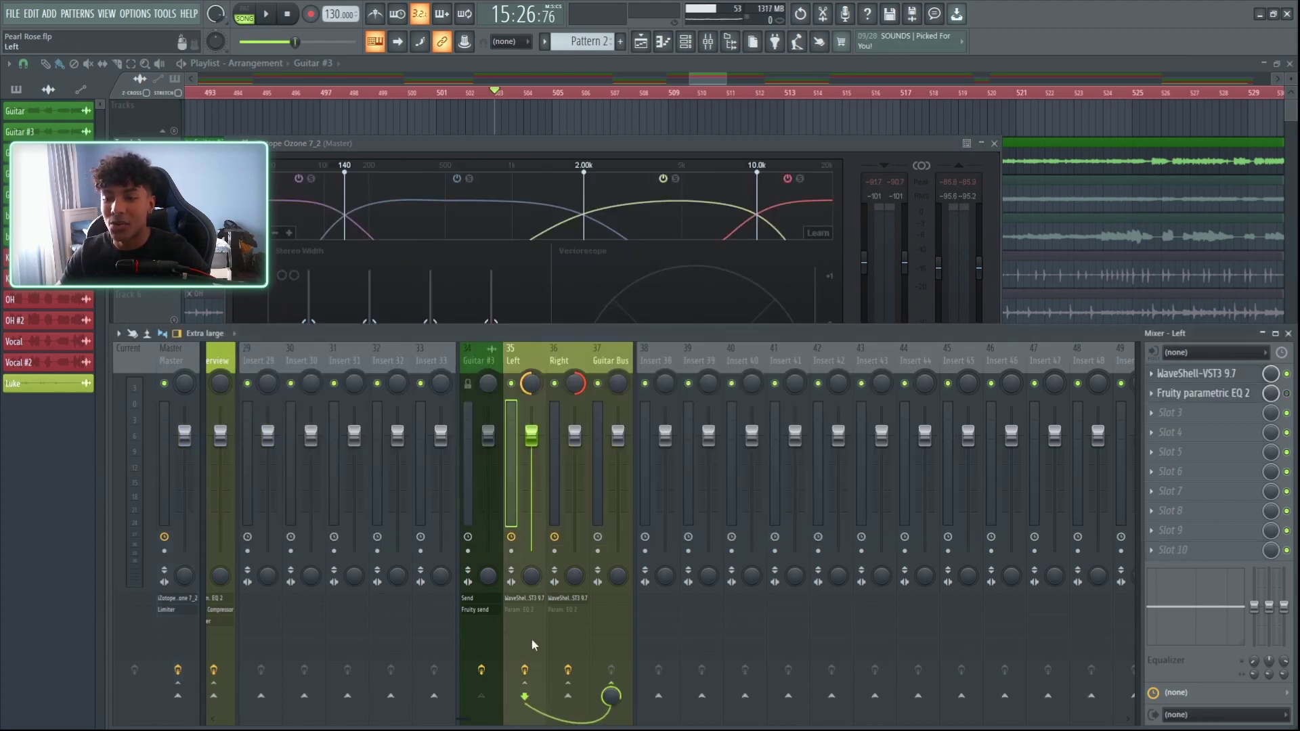
drag(727, 142, 749, 129)
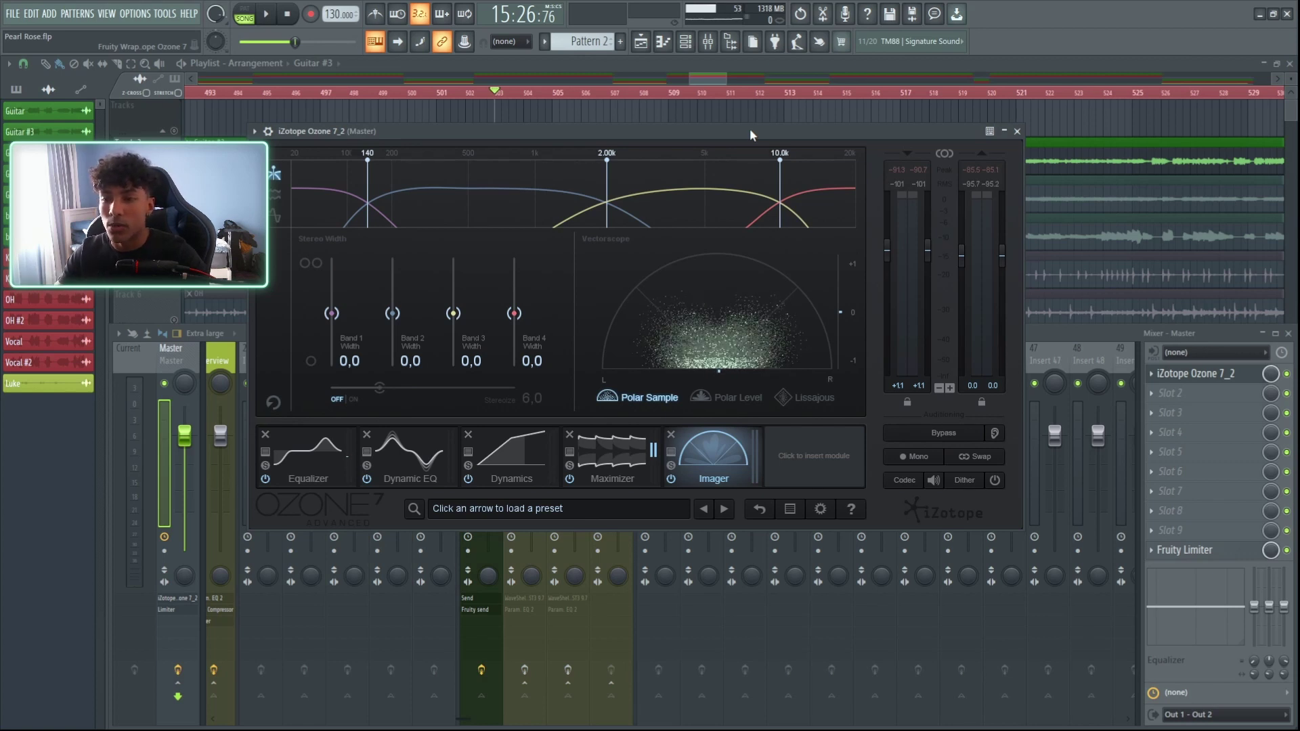
key(space)
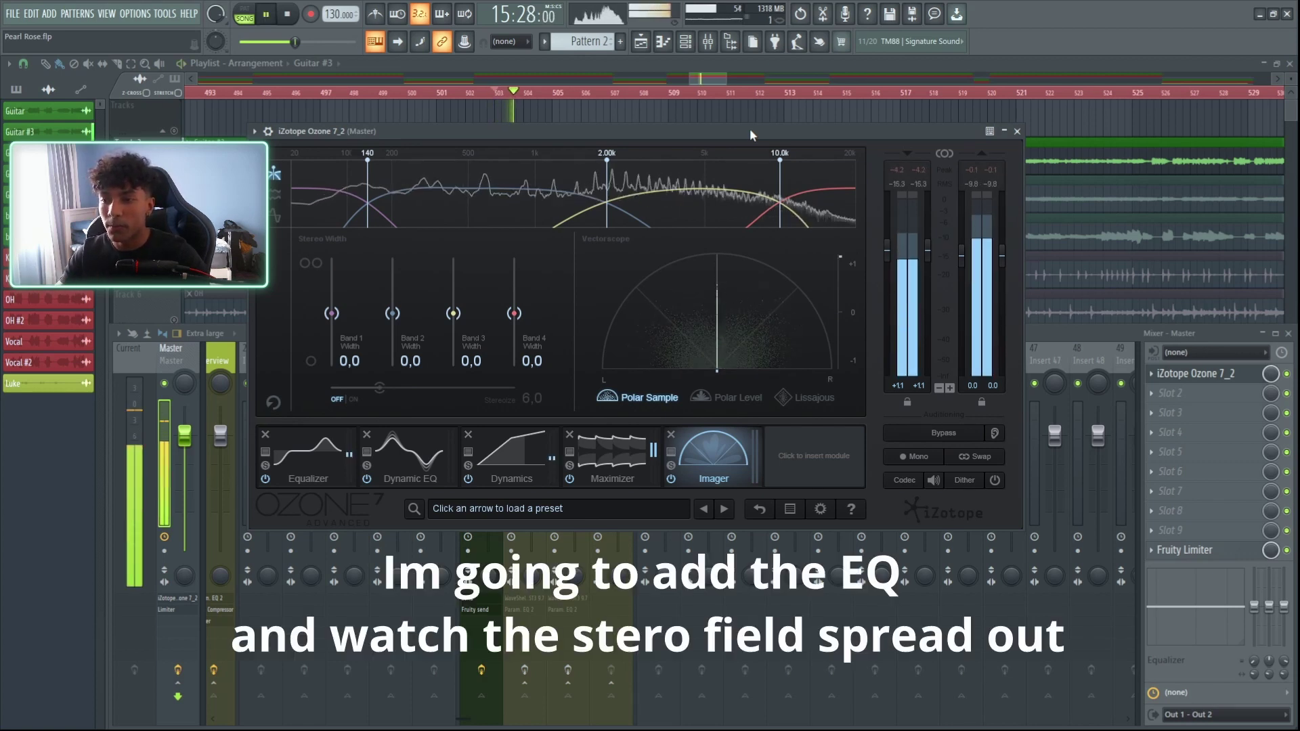
click(1058, 330)
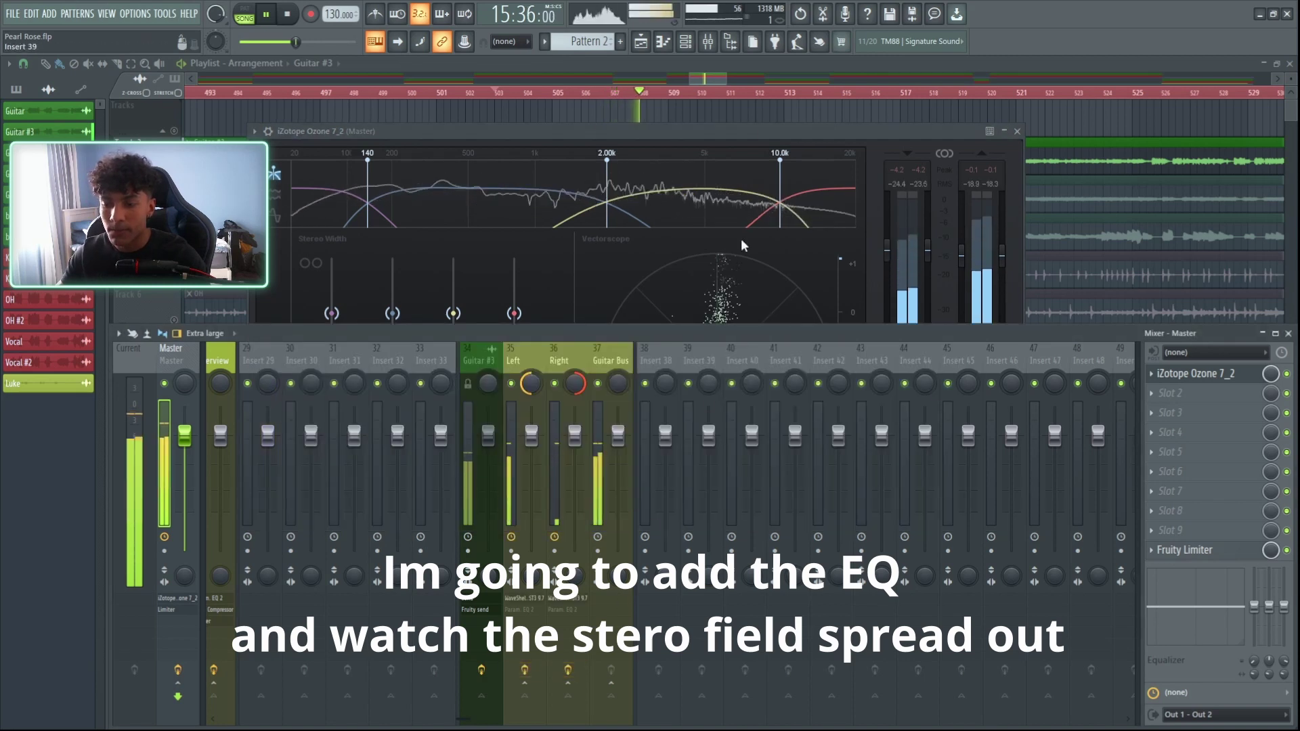
click(735, 127)
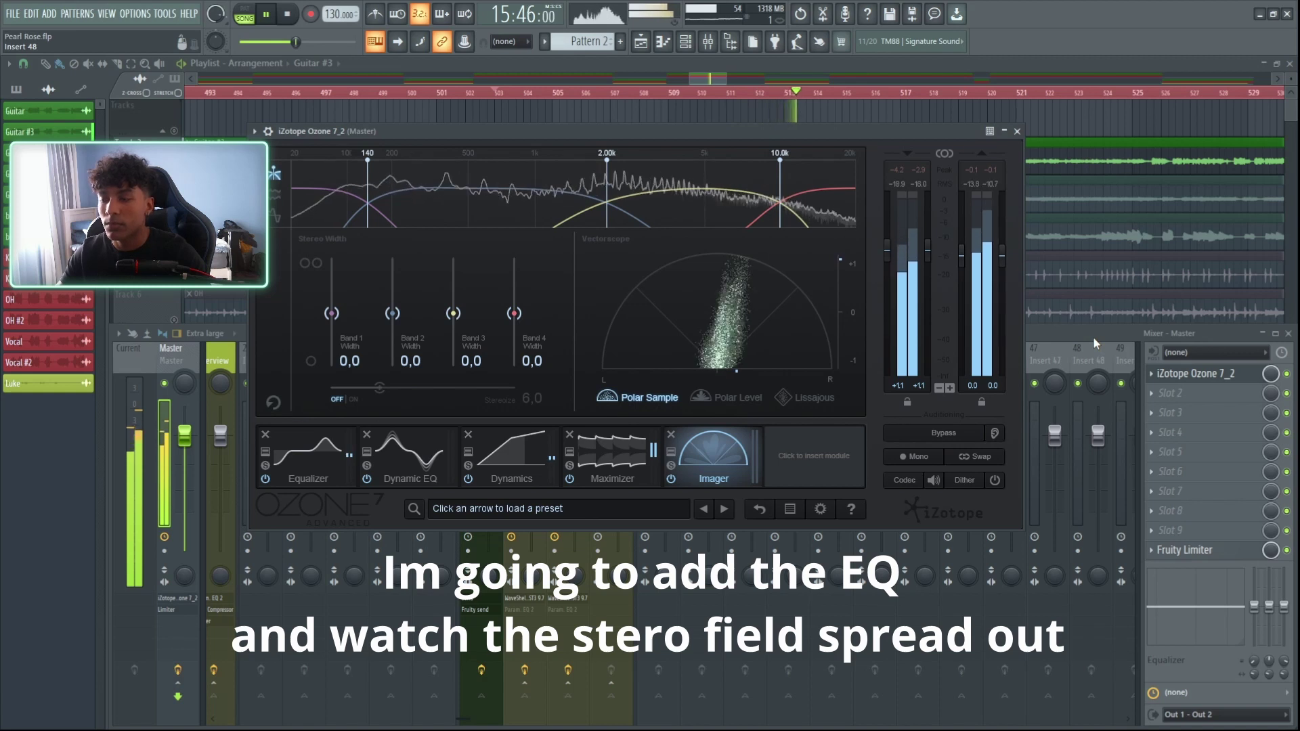
key(space)
click(1093, 336)
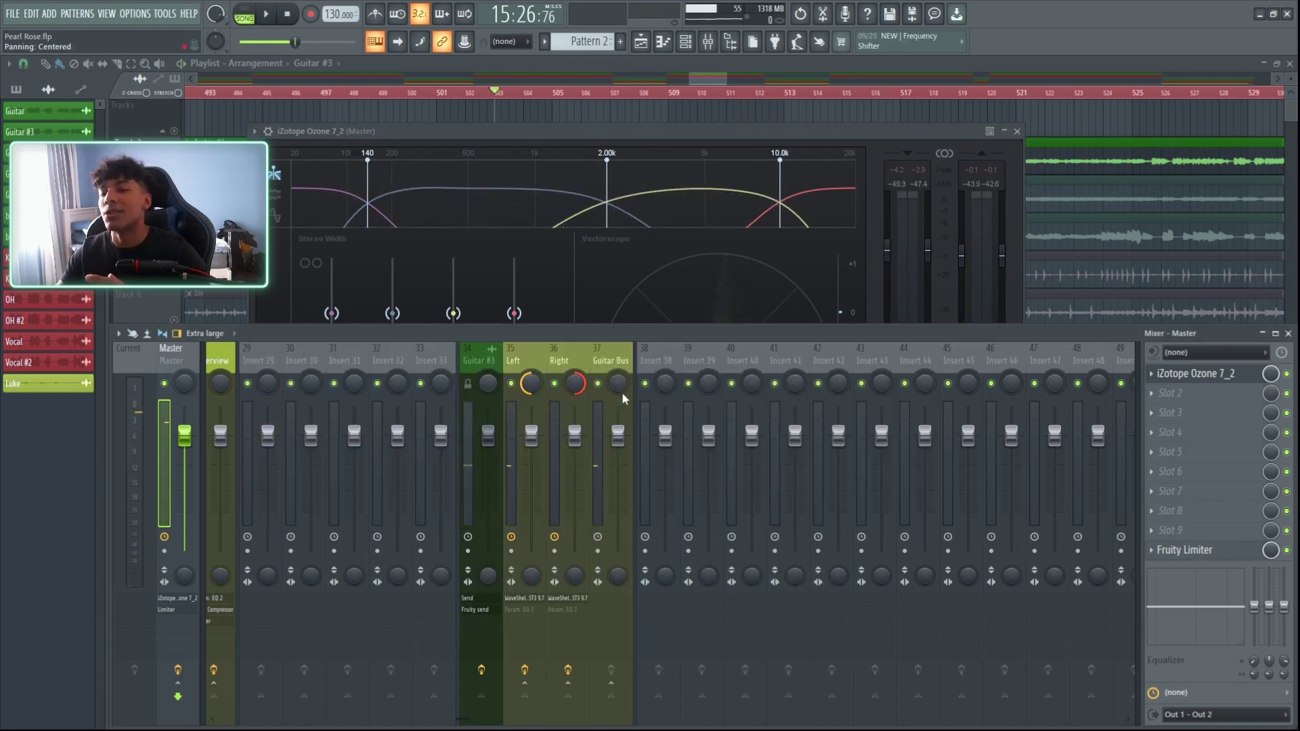
Close the mixer and plugin windows, unsolo the guitar track in the playlist and play the full arrangement
key(F12)
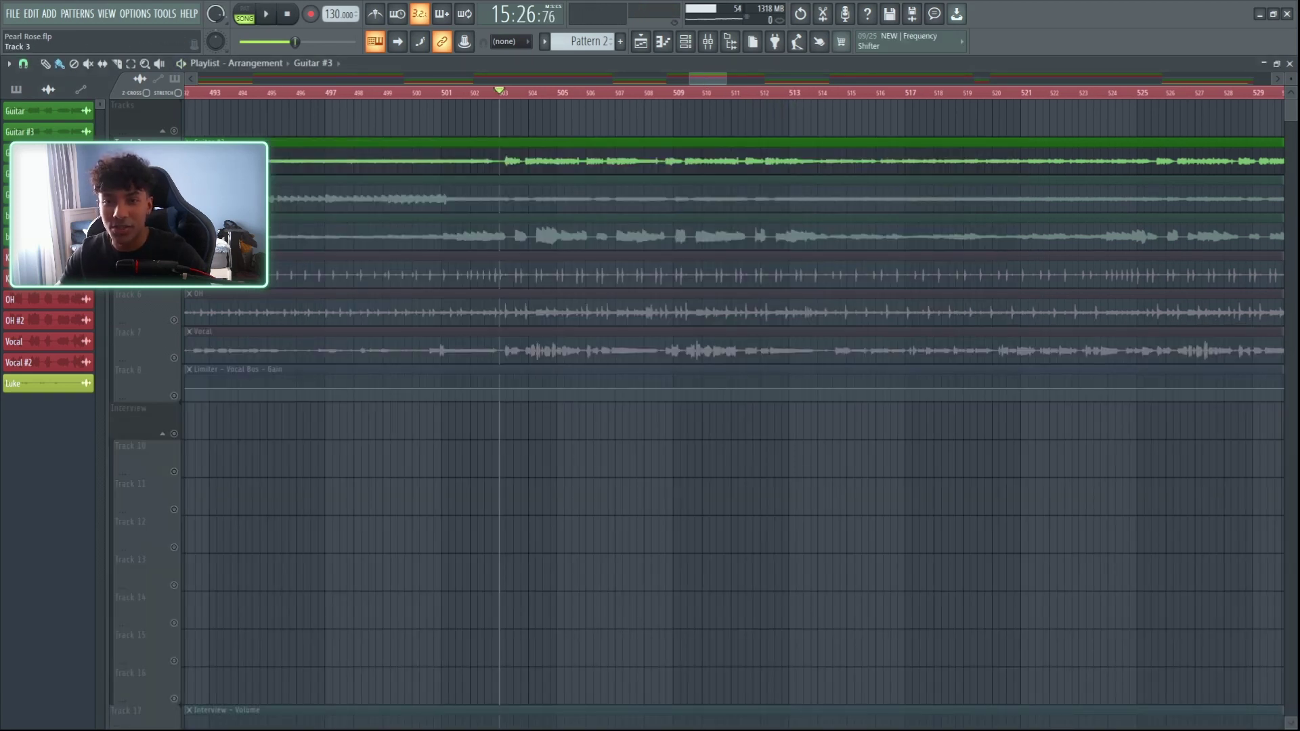
right_click(174, 168)
scroll(530, 96, down, 5)
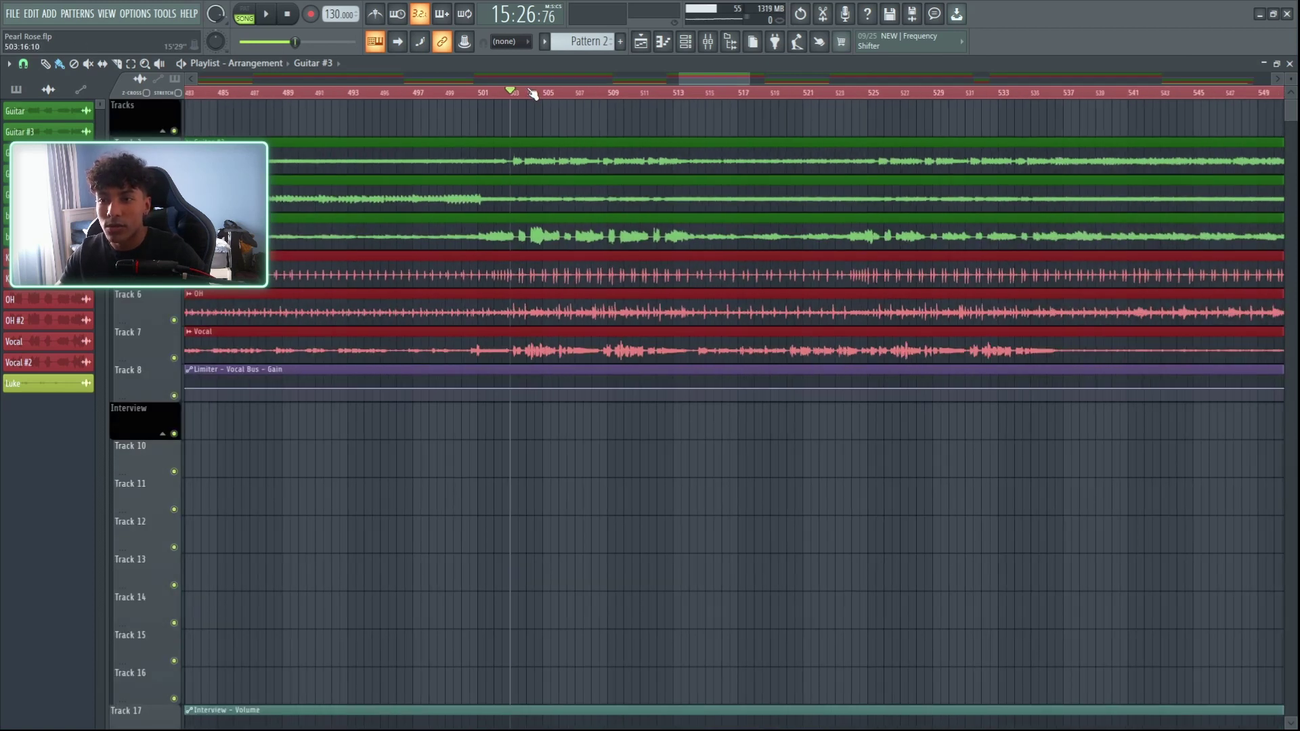
key(space)
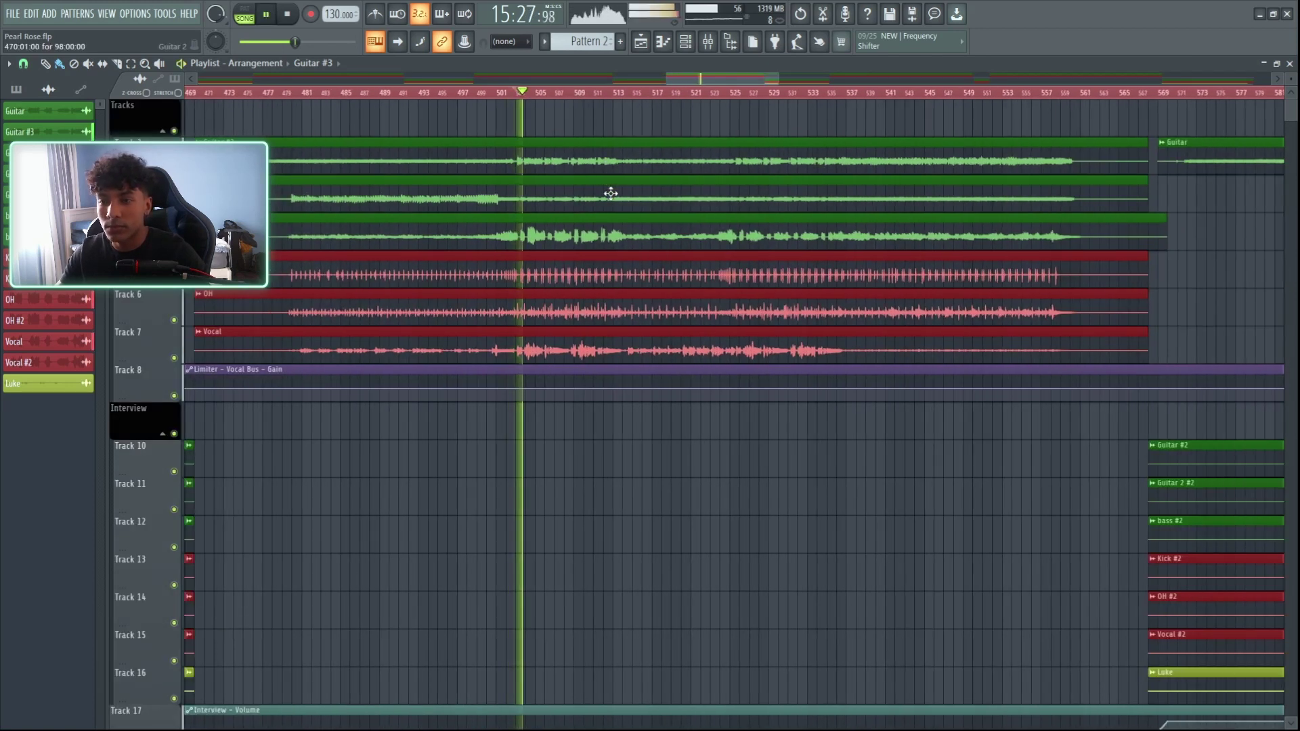
Lower the Guitar Bus volume to about -3.9 dB in the mixer while the full arrangement plays
key(F9)
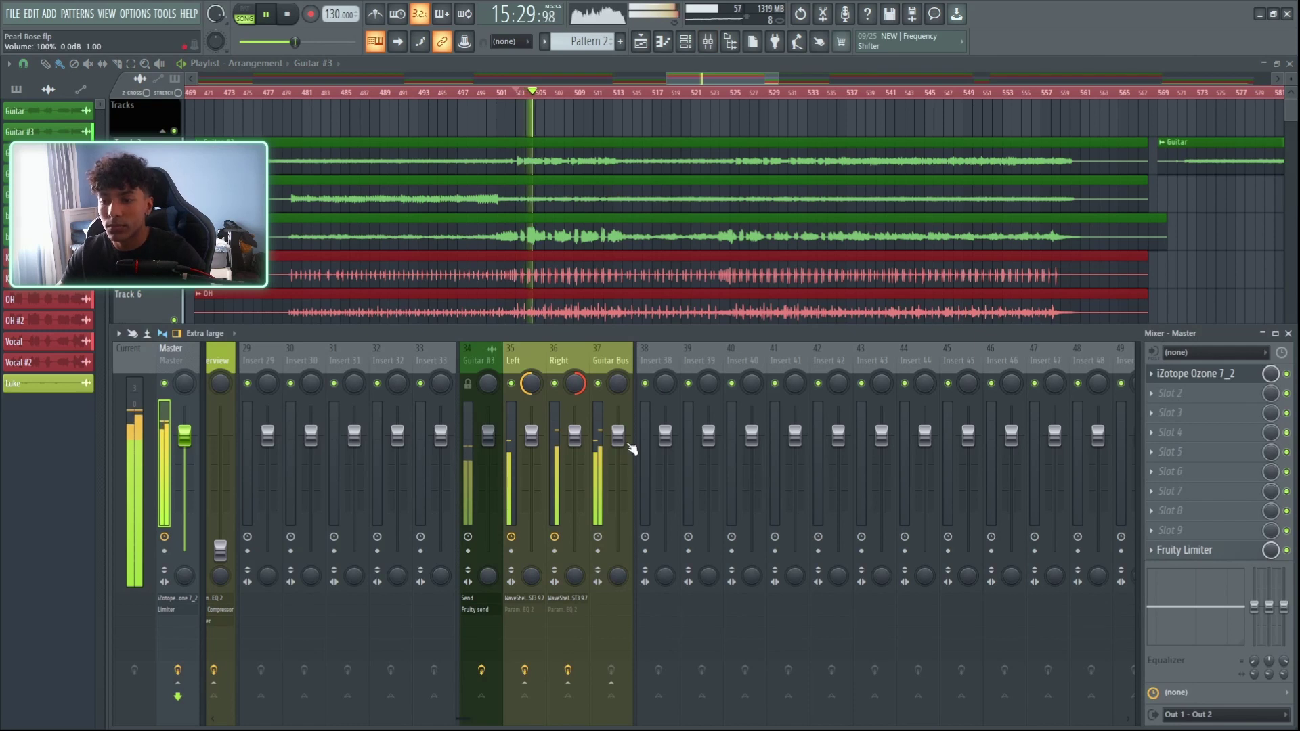
drag(618, 447, 618, 454)
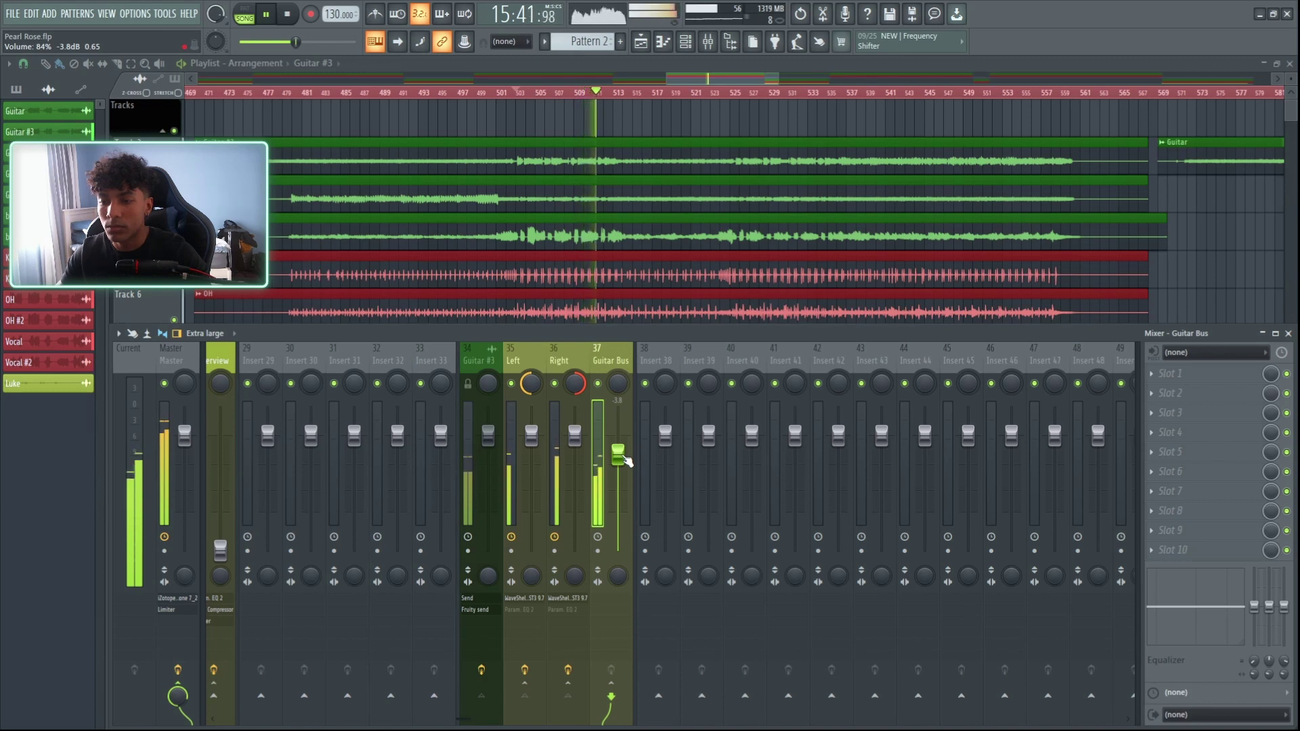
drag(623, 456, 624, 459)
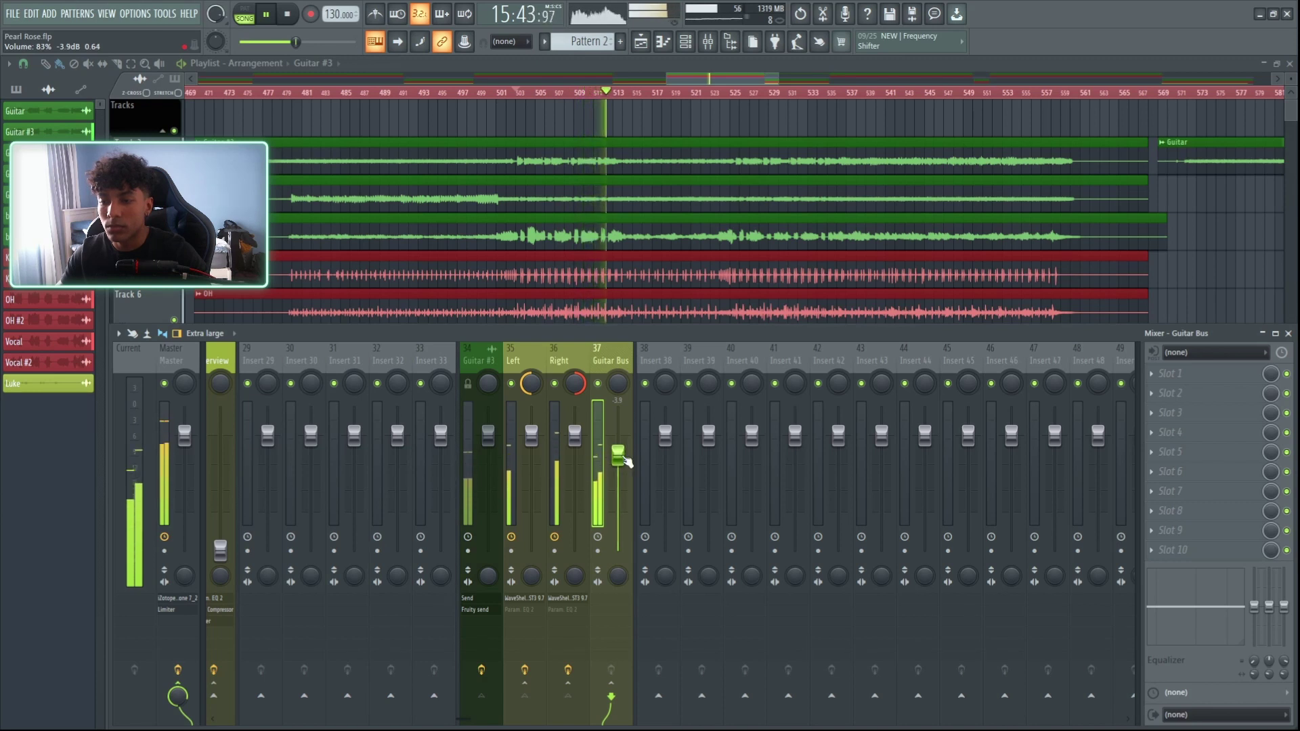